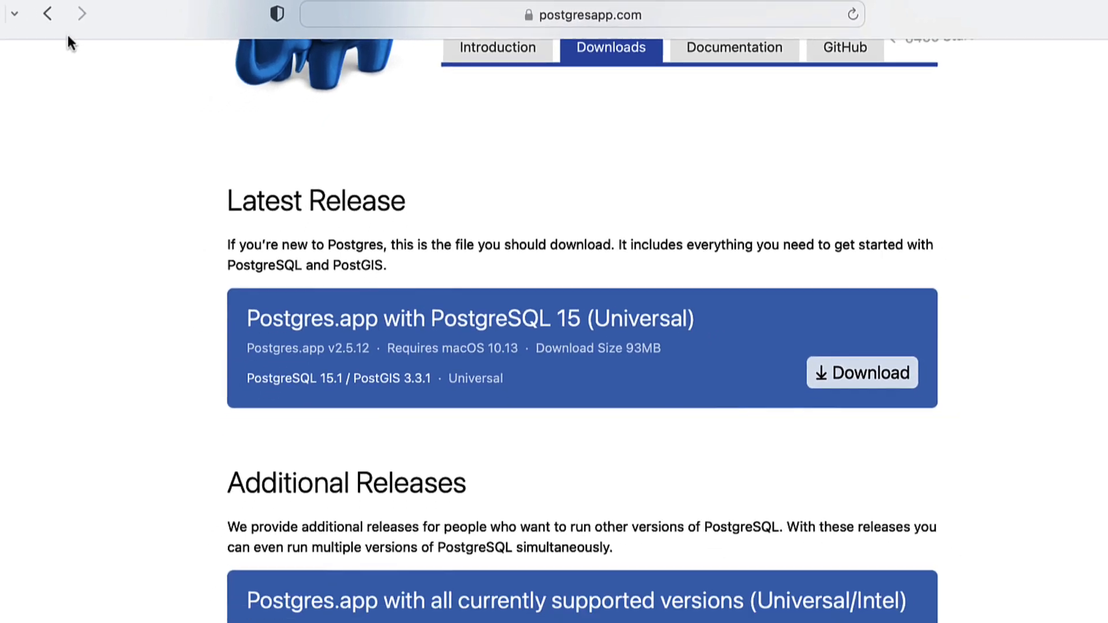
Check the Mac's macOS version against the system requirement listed for Postgres.app with PostgreSQL 15.
left_click(3, 1)
left_click(6, 5)
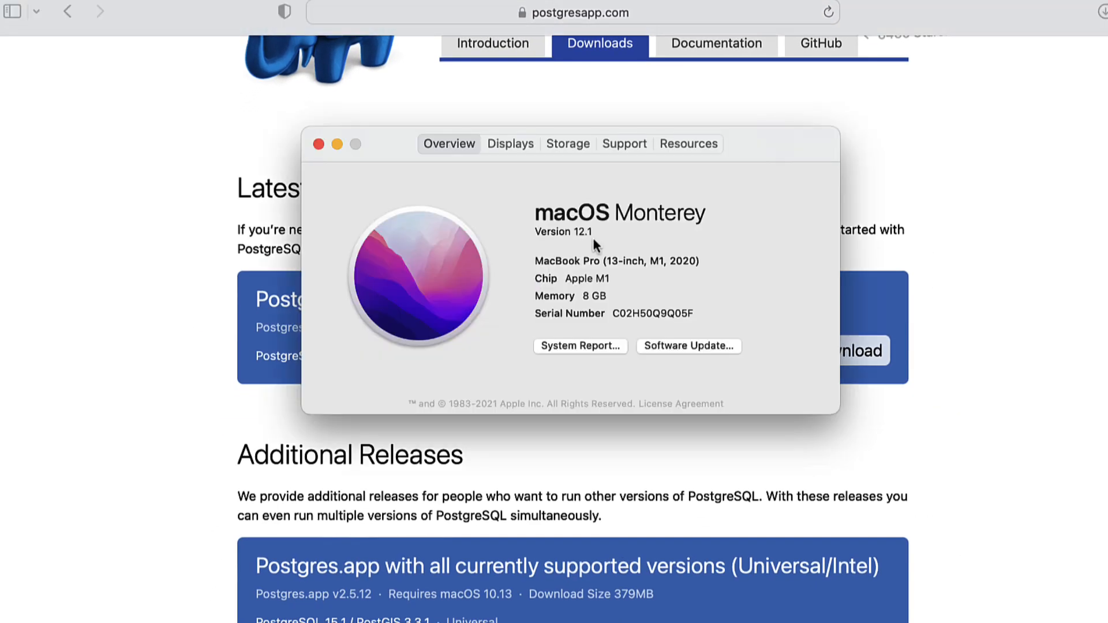
left_click(317, 145)
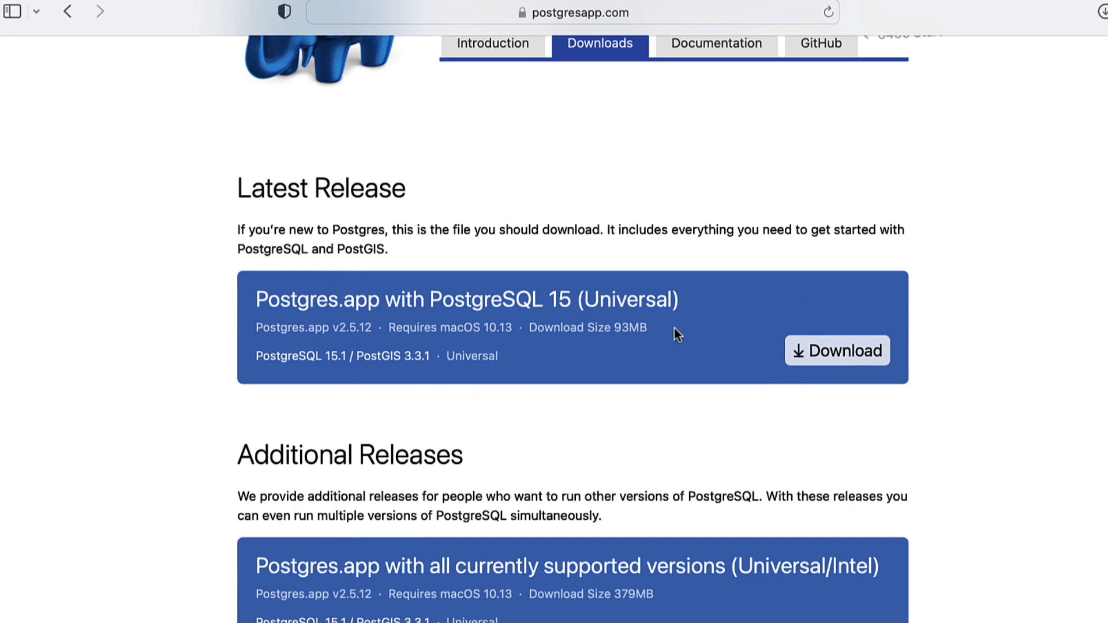
left_click_drag(673, 327, 247, 321)
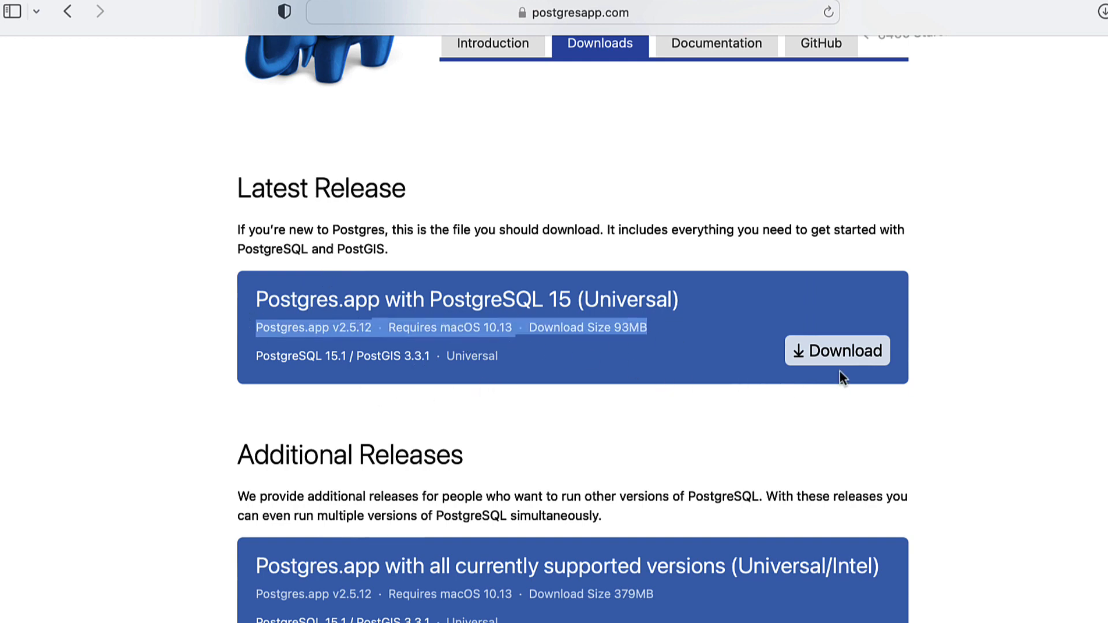
left_click(803, 404)
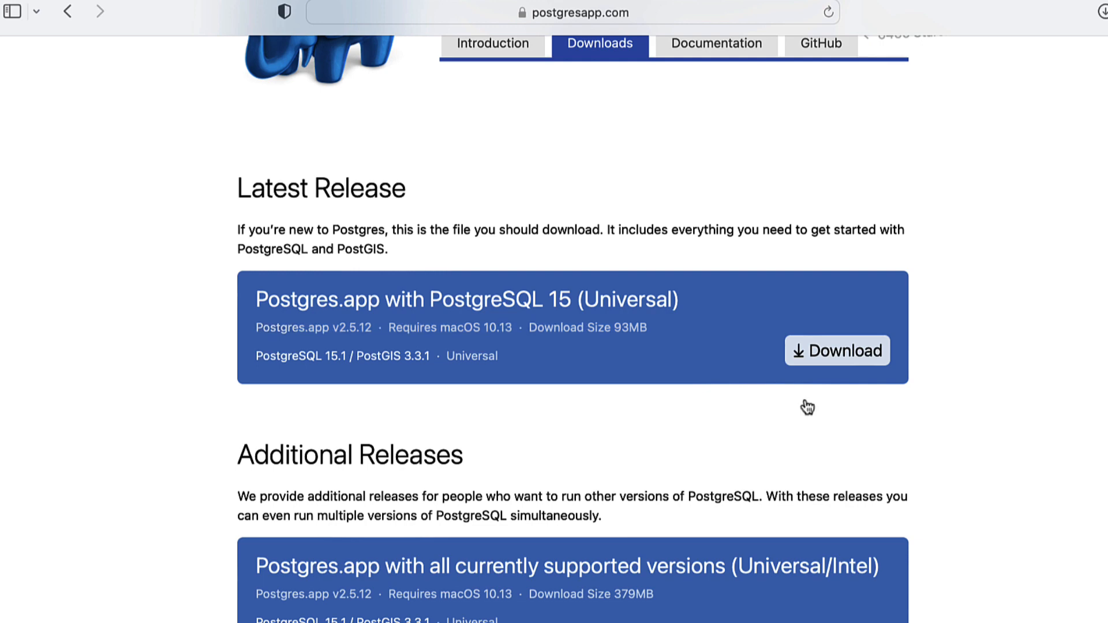
Download Postgres.app with PostgreSQL 15 (Universal) and open Postgres-2.5.12-15.dmg from the Downloads folder in Finder.
left_click(847, 348)
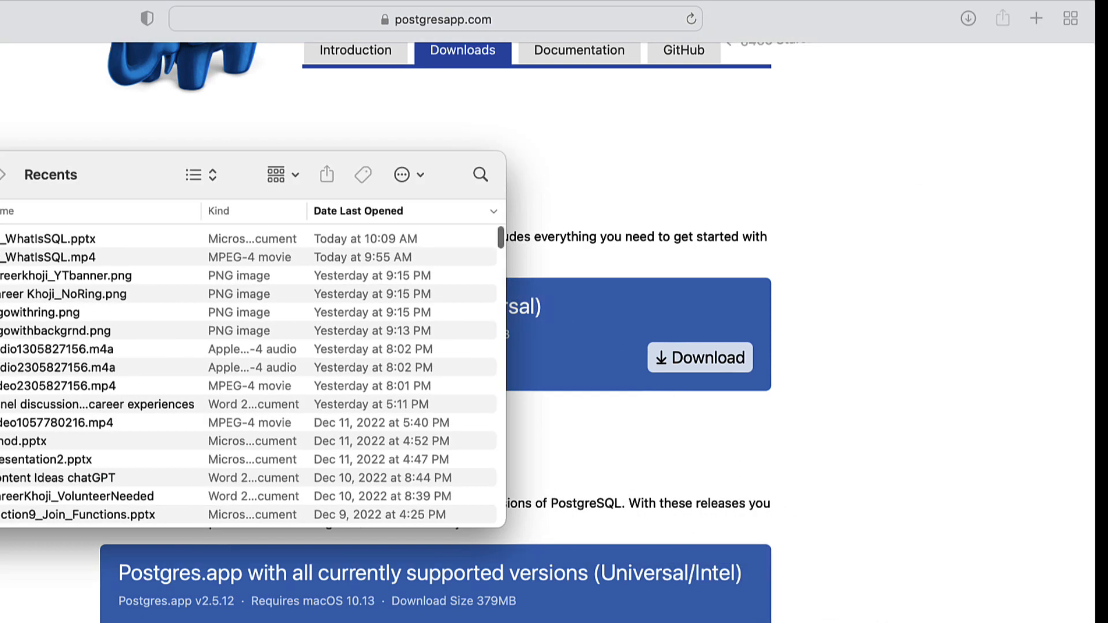
left_click(98, 358)
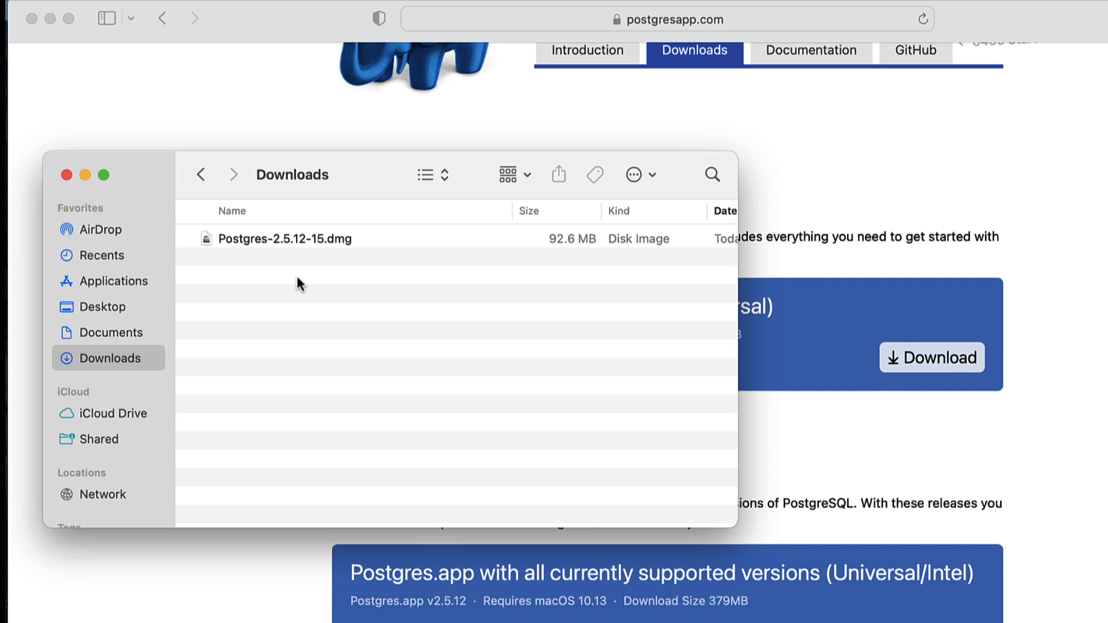
double_click(266, 239)
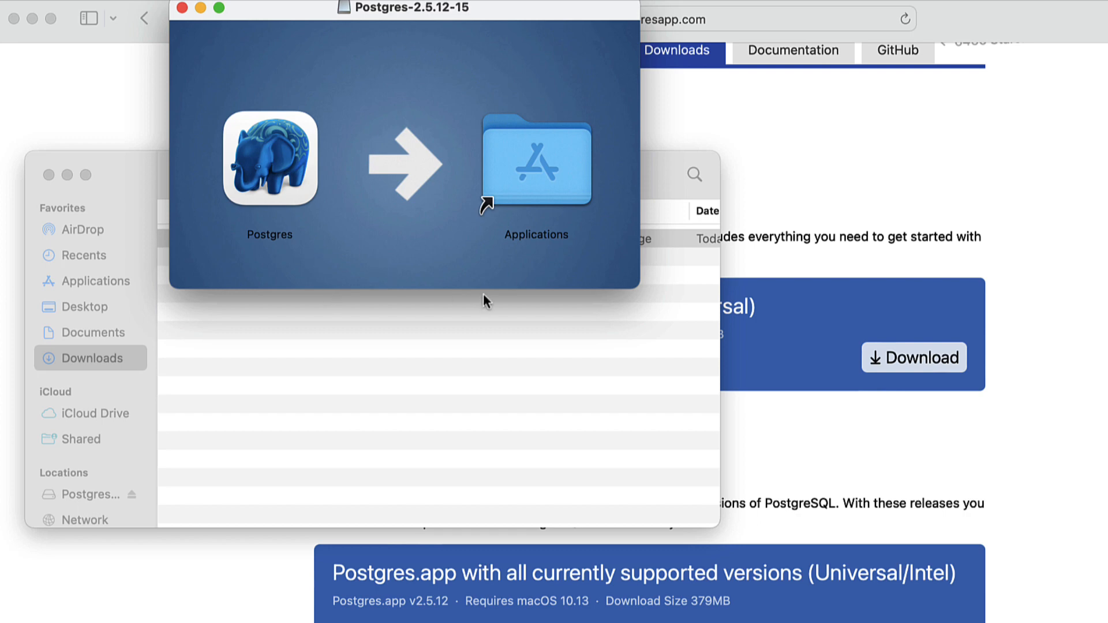
Enlarge the disk image window and install Postgres by copying it into the Applications folder.
left_click_drag(637, 286, 956, 463)
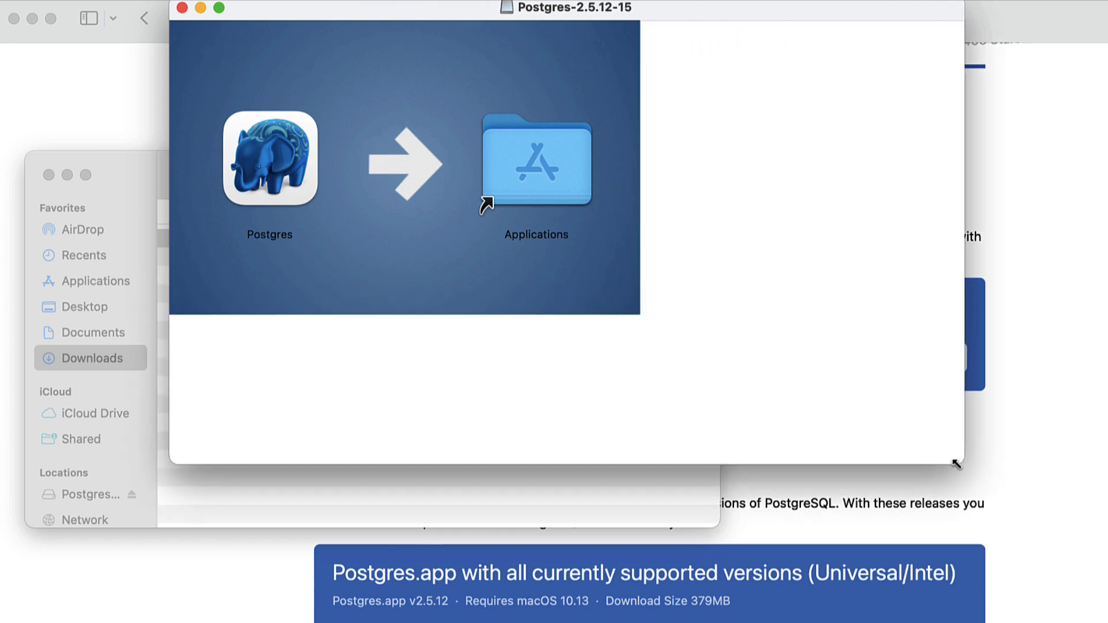
left_click(255, 180)
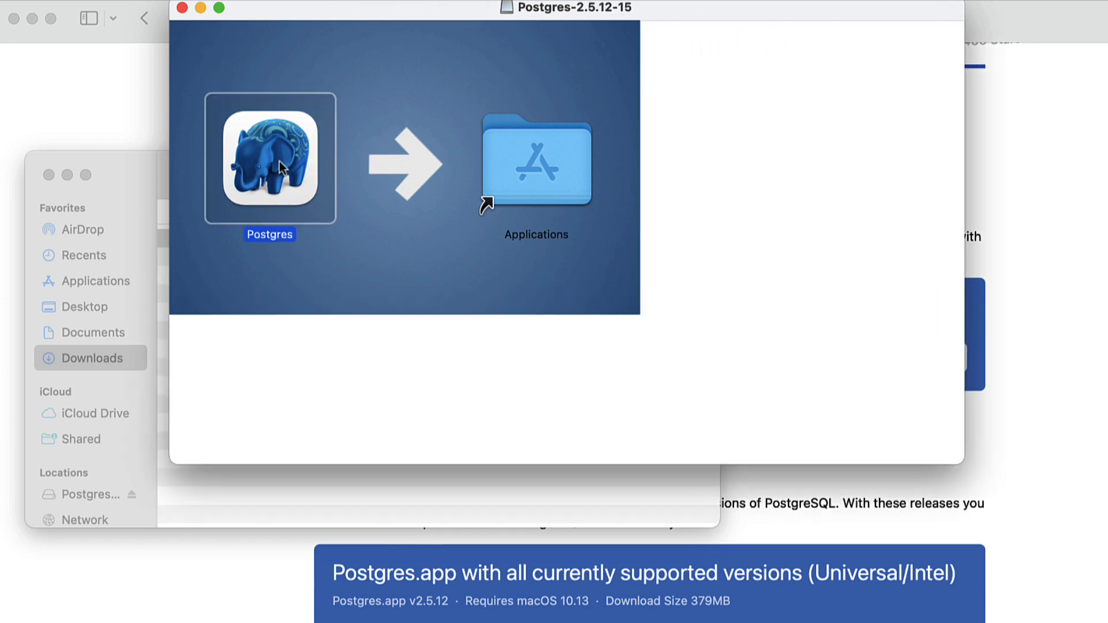
left_click_drag(280, 171, 552, 171)
Launch Postgres from the Applications folder and allow the downloaded app to open.
double_click(539, 165)
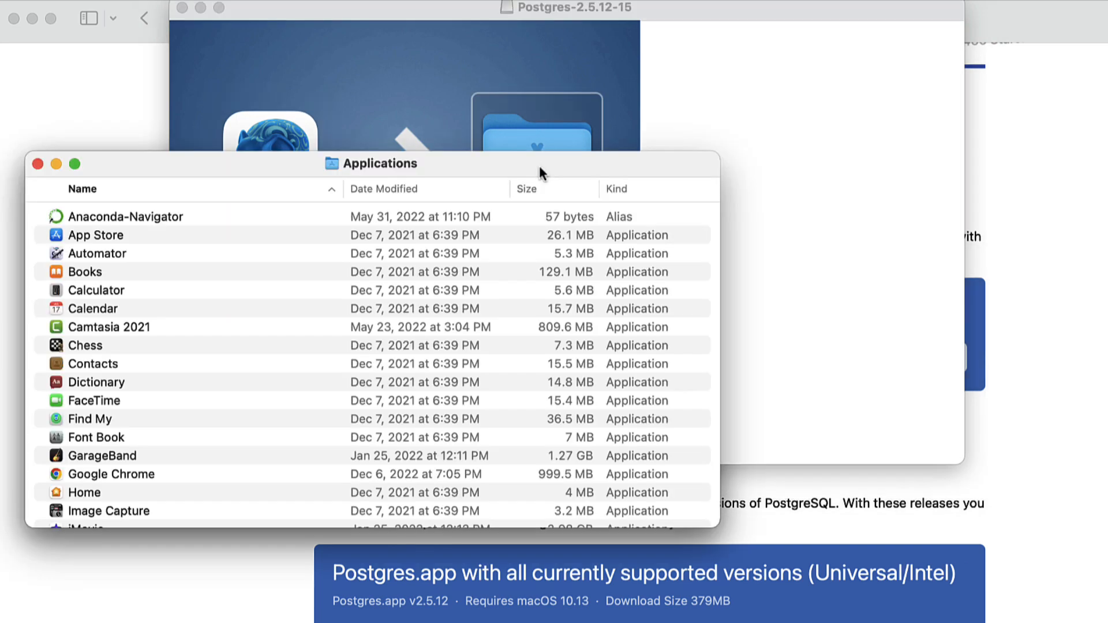
scroll(222, 343, "down", 10)
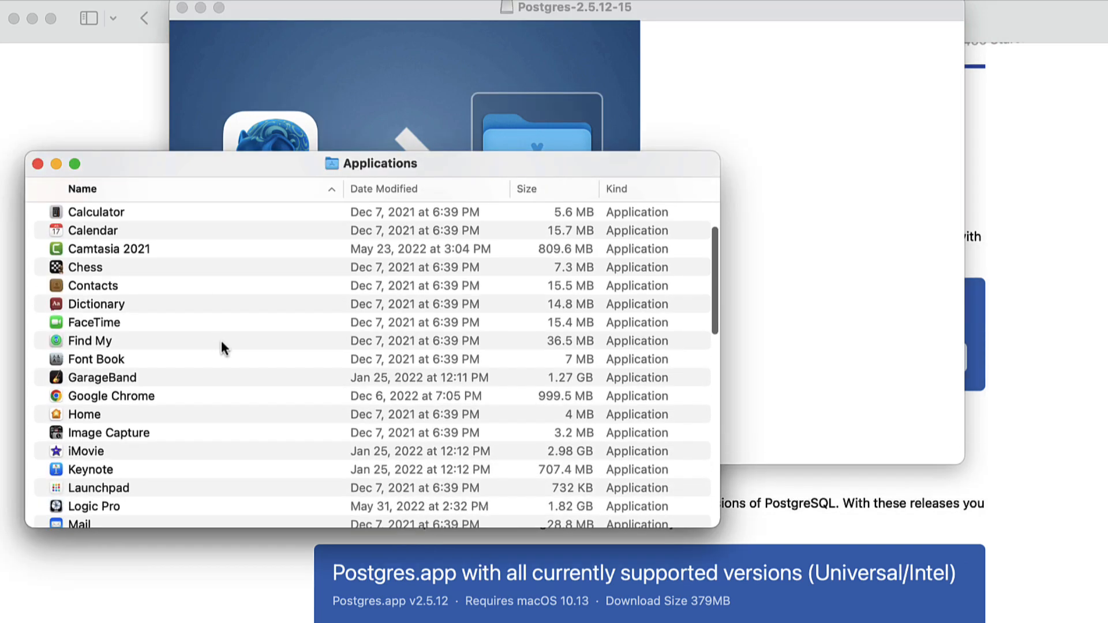
scroll(221, 345, "down", 10)
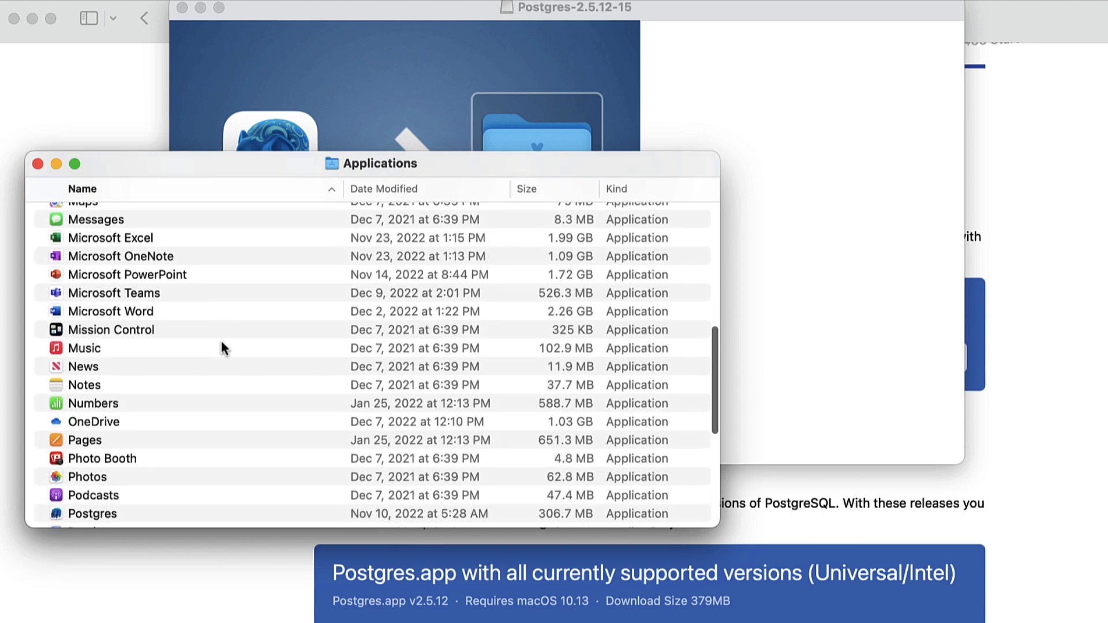
scroll(222, 343, "down", 1)
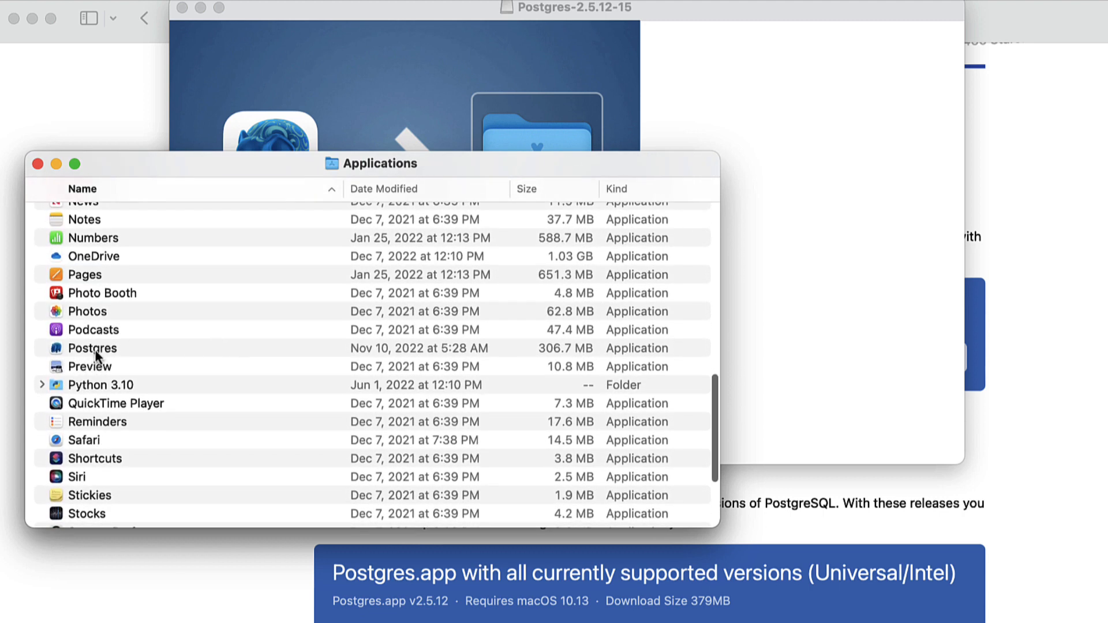
left_click(91, 346)
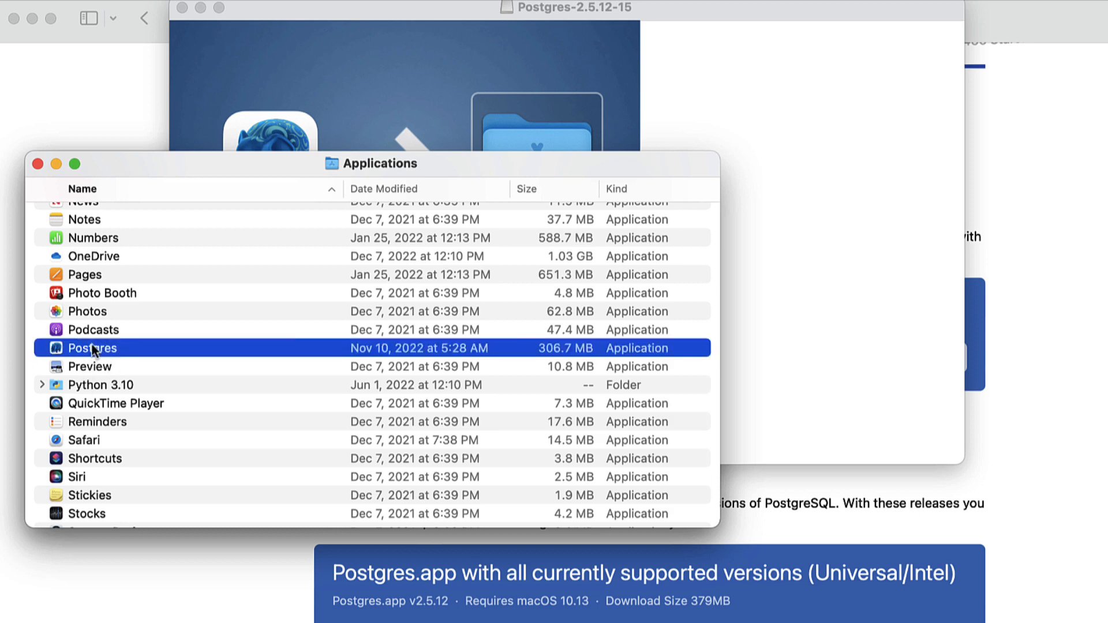
double_click(93, 348)
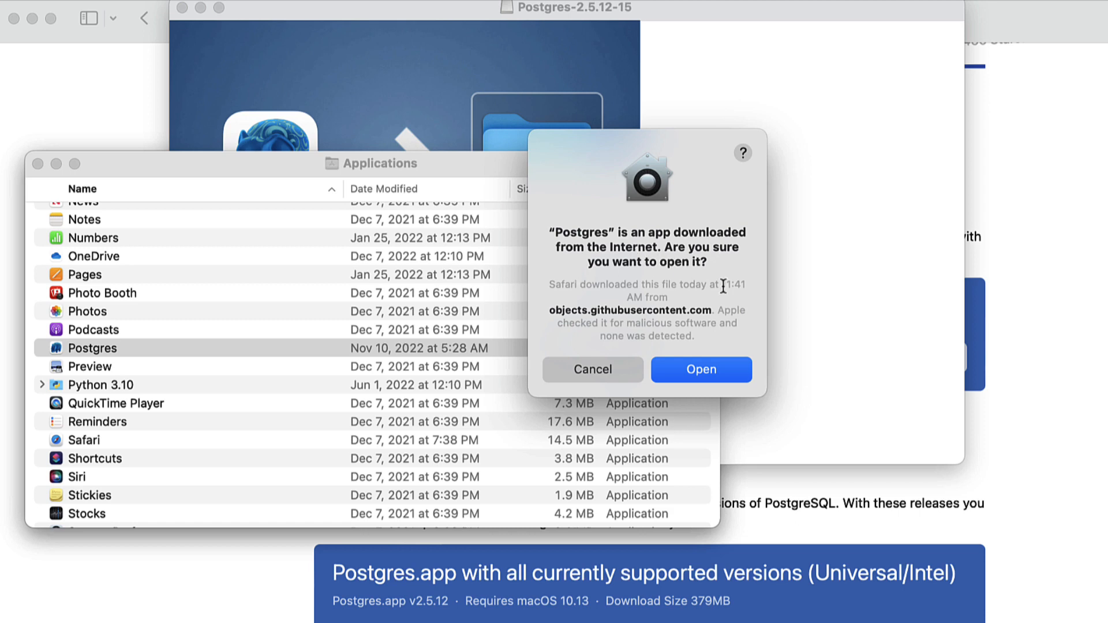
left_click(699, 369)
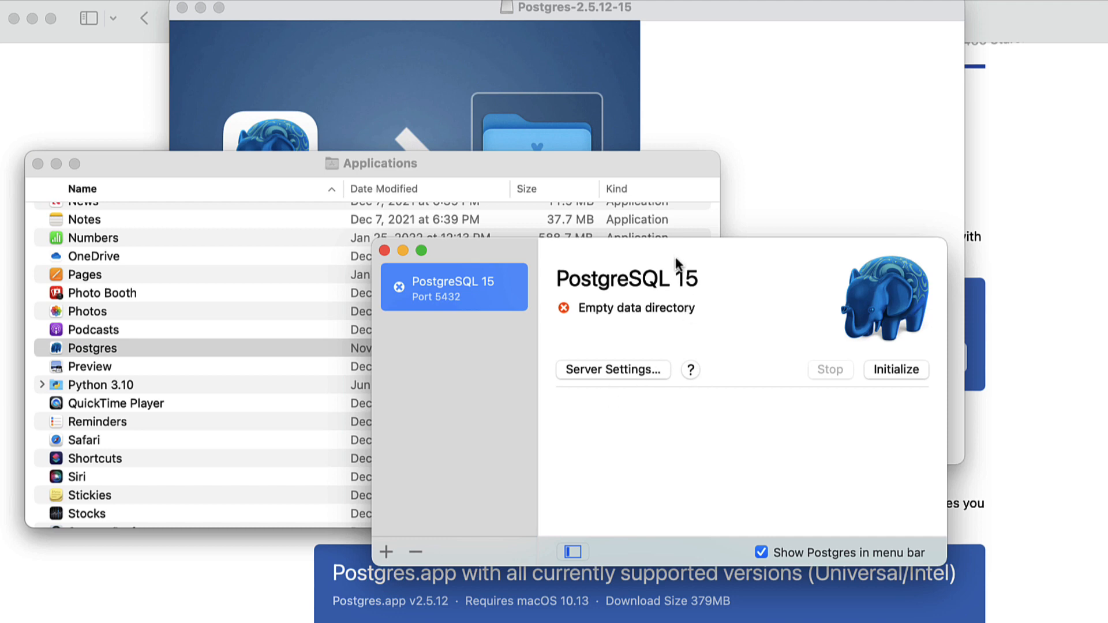
Move and enlarge the Postgres window, and initialize the PostgreSQL 15 server.
left_click_drag(673, 257, 434, 106)
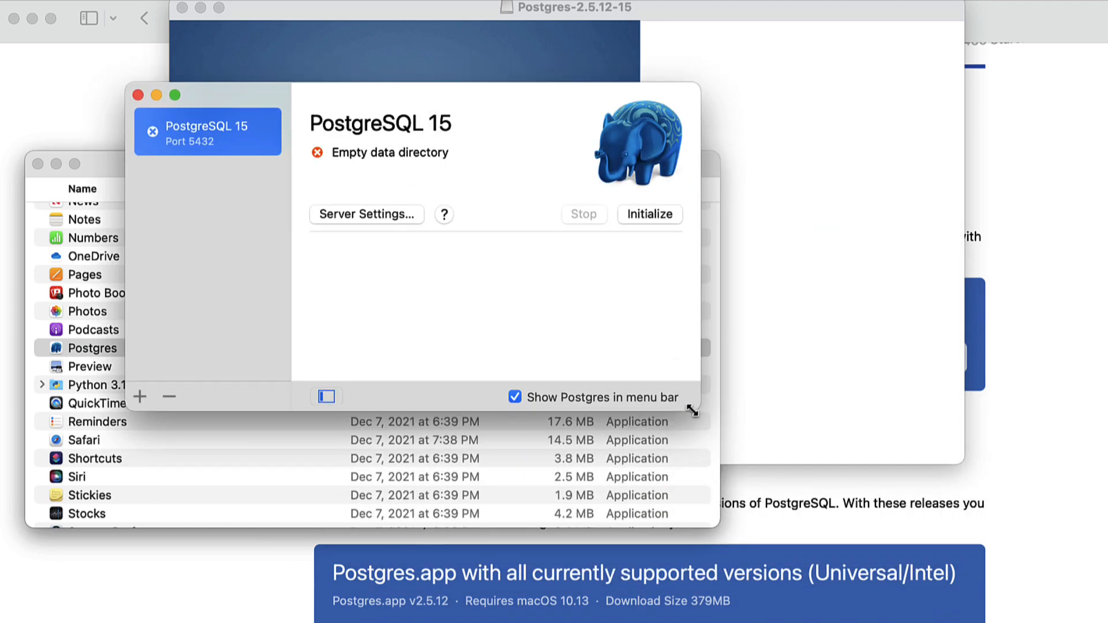
left_click_drag(698, 411, 972, 470)
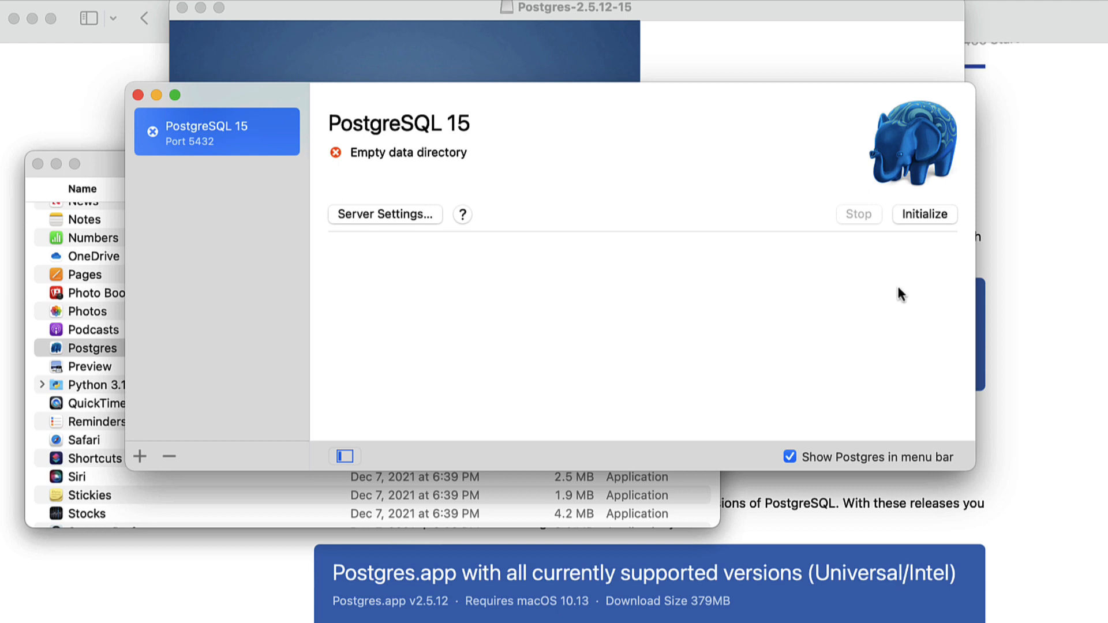
left_click(918, 219)
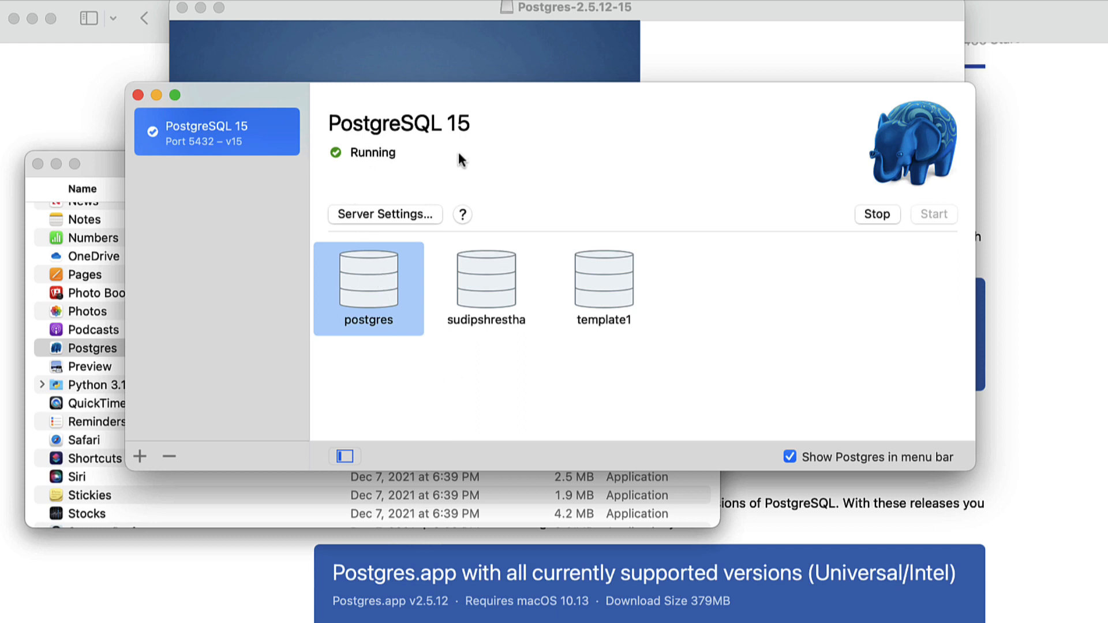
Open a psql terminal session for the postgres database, and close it by terminating the running process.
left_click(372, 301)
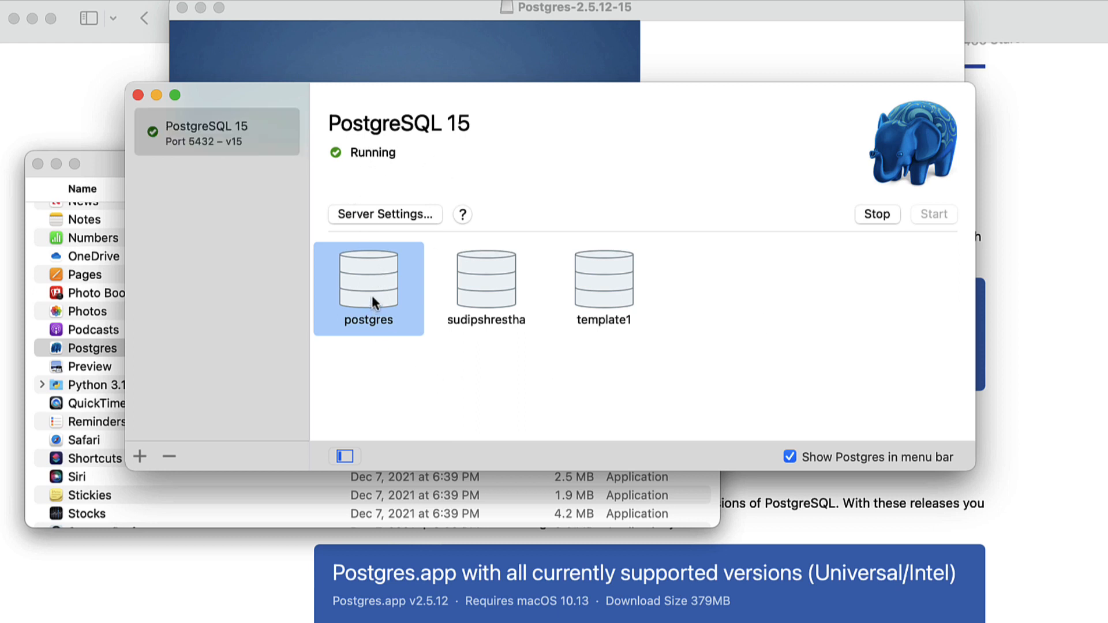
double_click(372, 302)
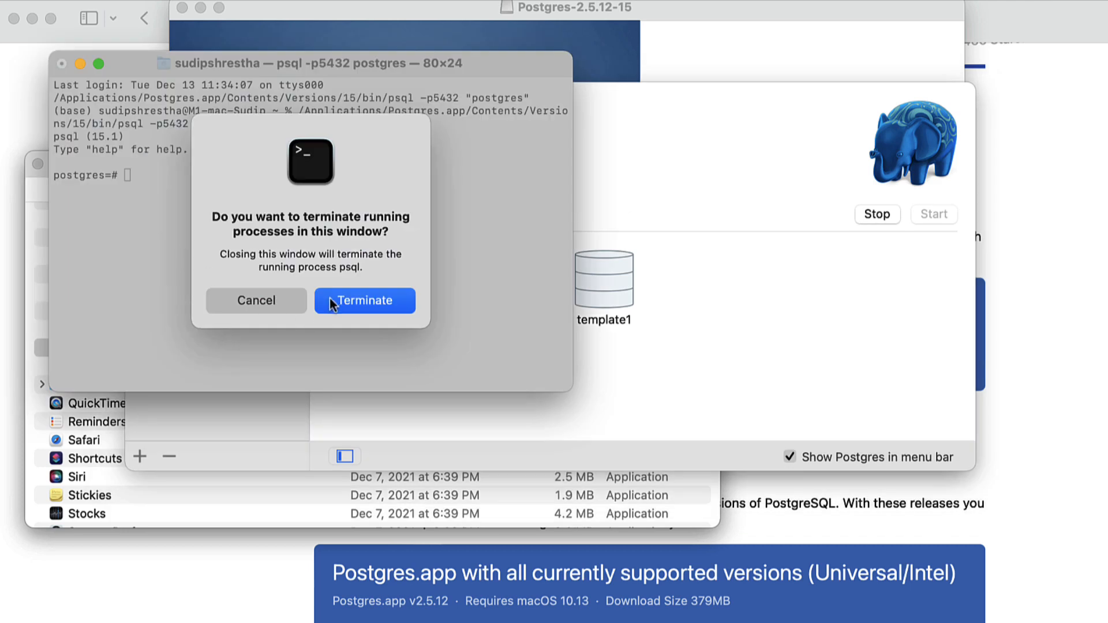
left_click(342, 301)
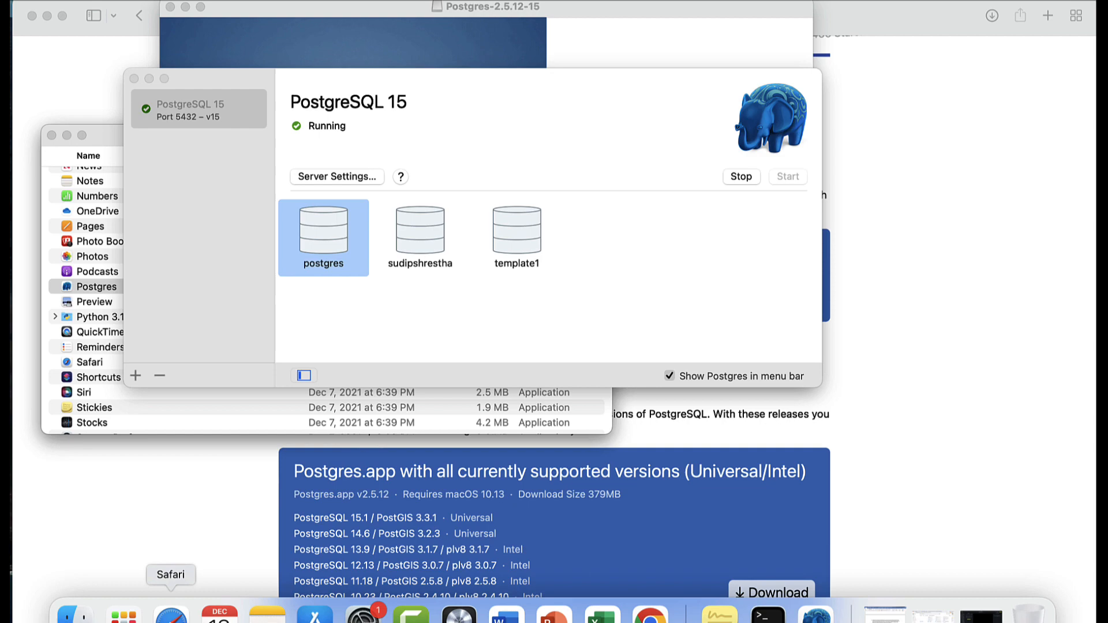
Switch to Safari and go to the pgadmin.org website.
left_click(171, 615)
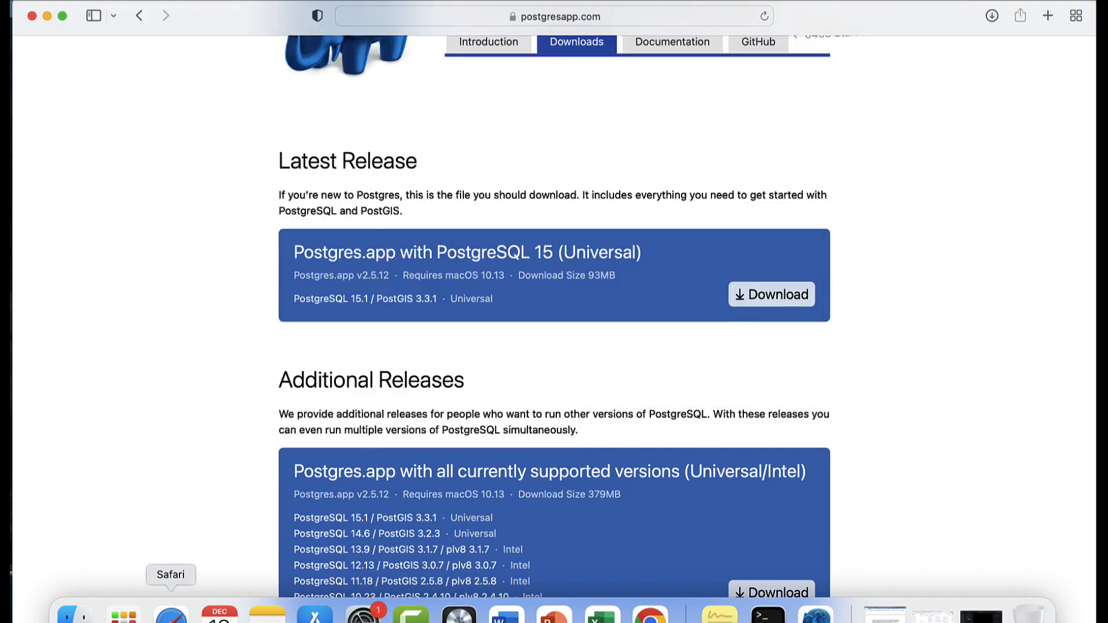
left_click(487, 17)
type("pgadmin.")
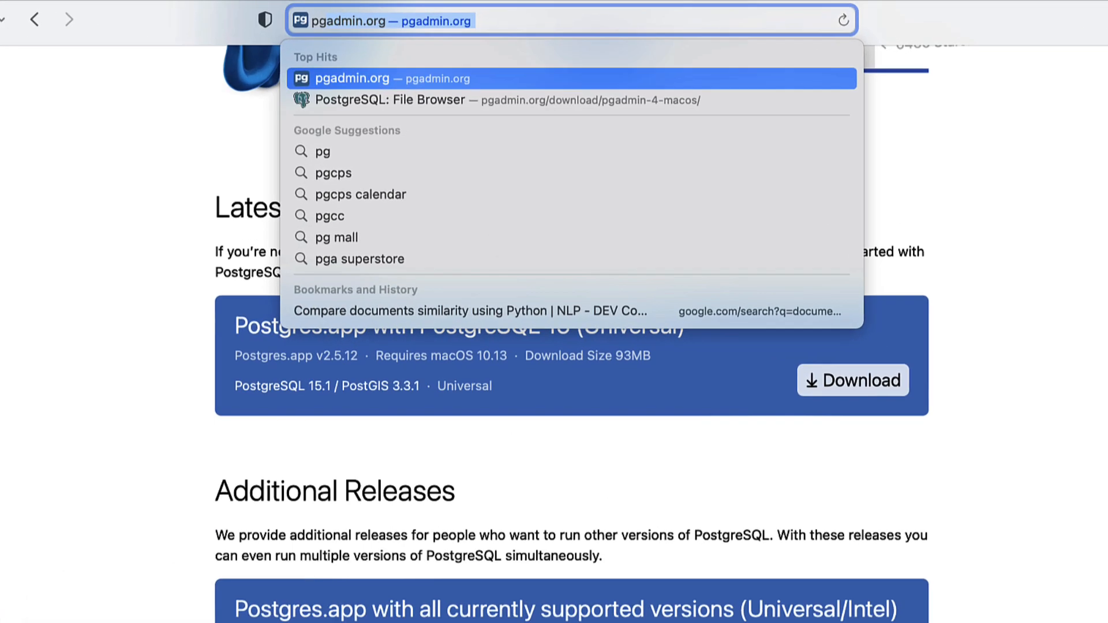
type("org")
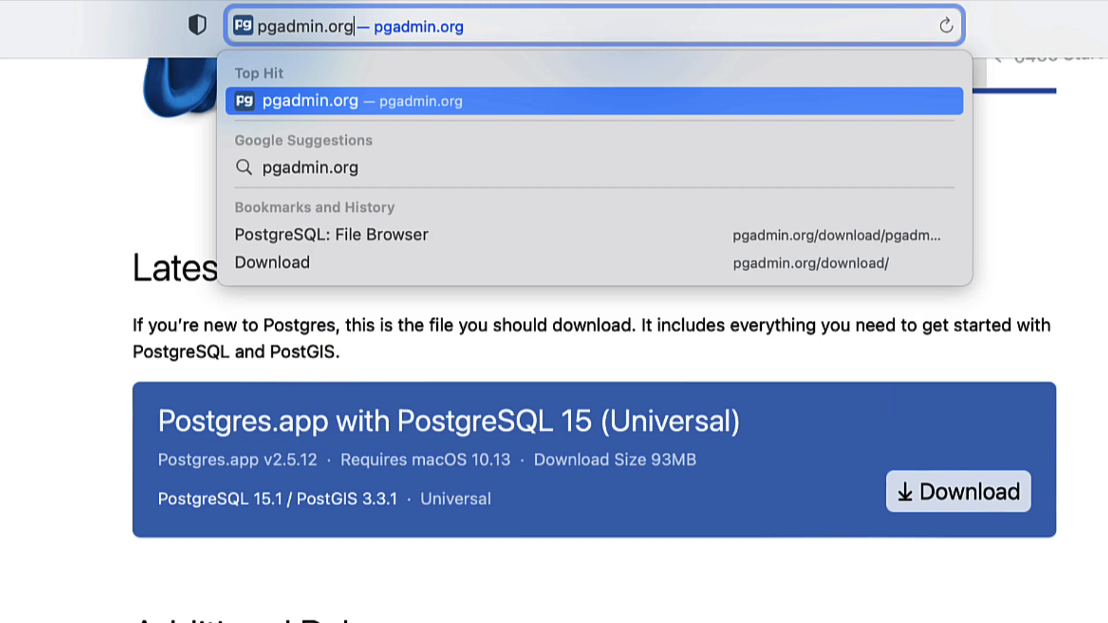
key("Return")
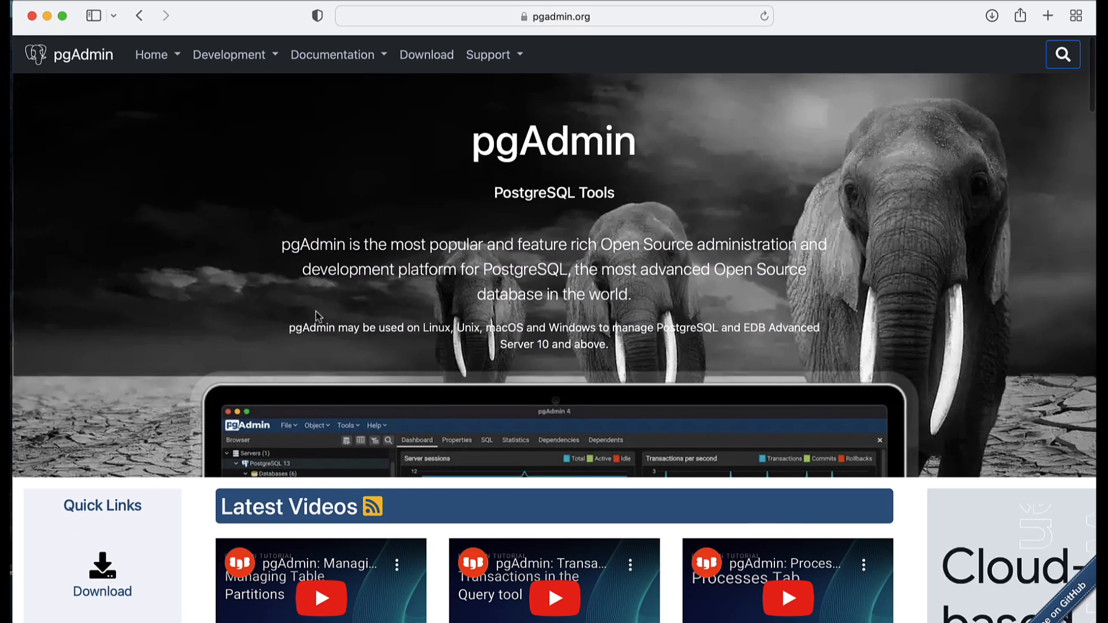
Download the macOS disk image pgadmin4-6.17.dmg of pgAdmin 4 v6.17 from the site's download pages.
left_click(428, 60)
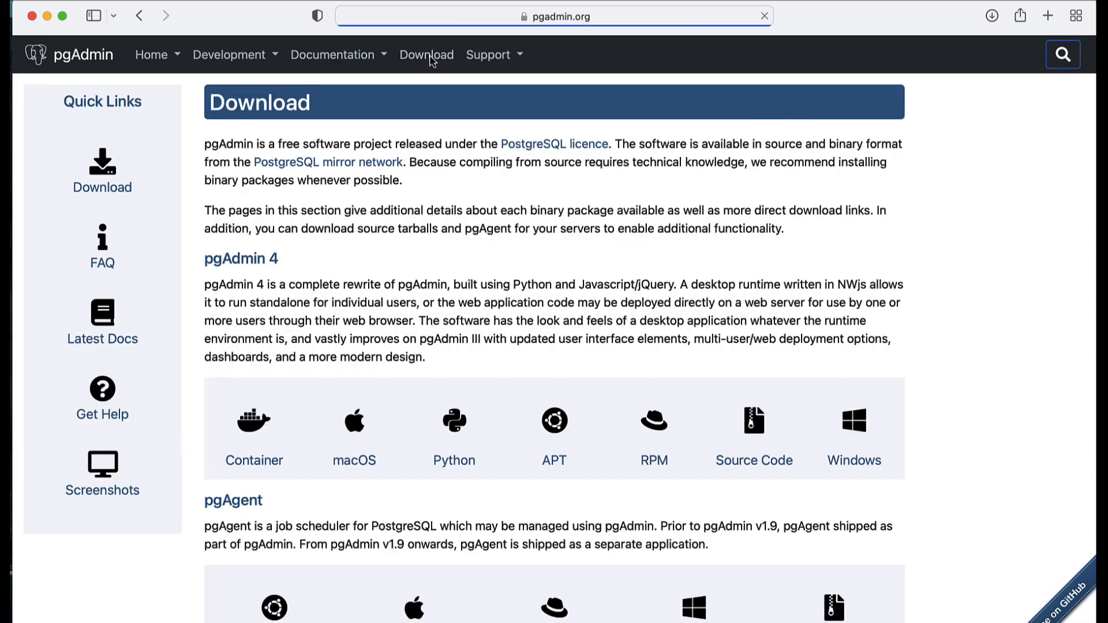
scroll(364, 262, "down", 2)
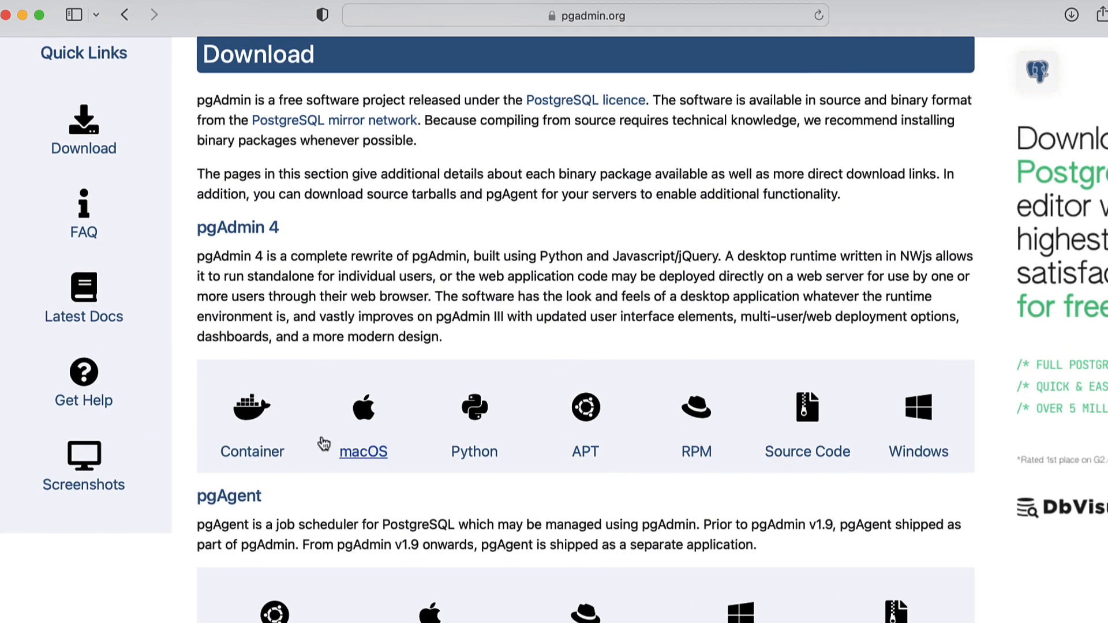
left_click(364, 423)
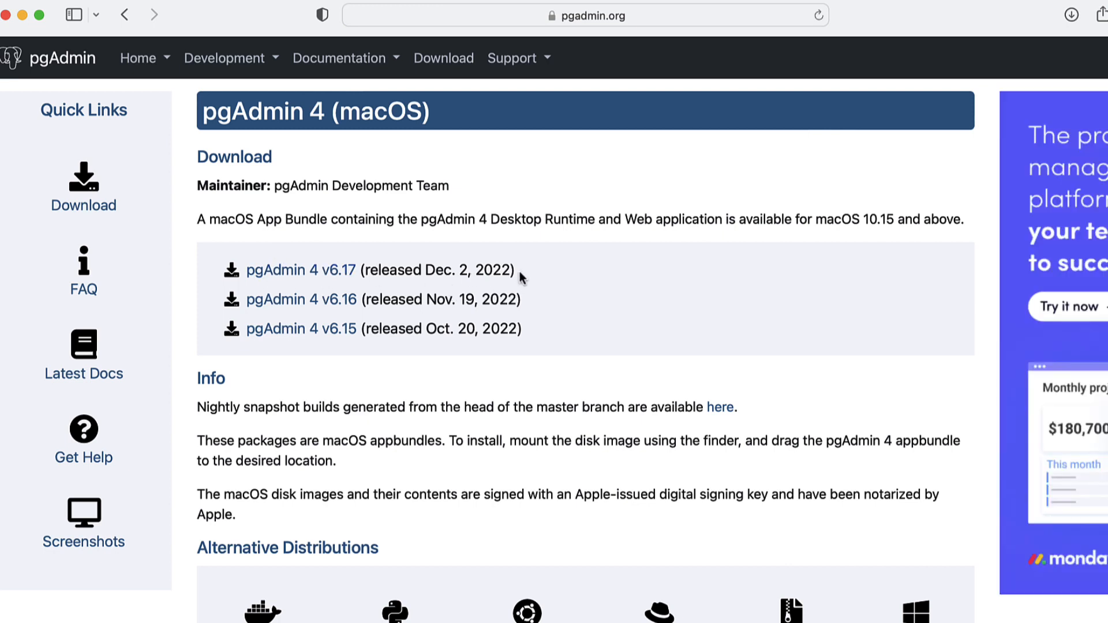
left_click(304, 270)
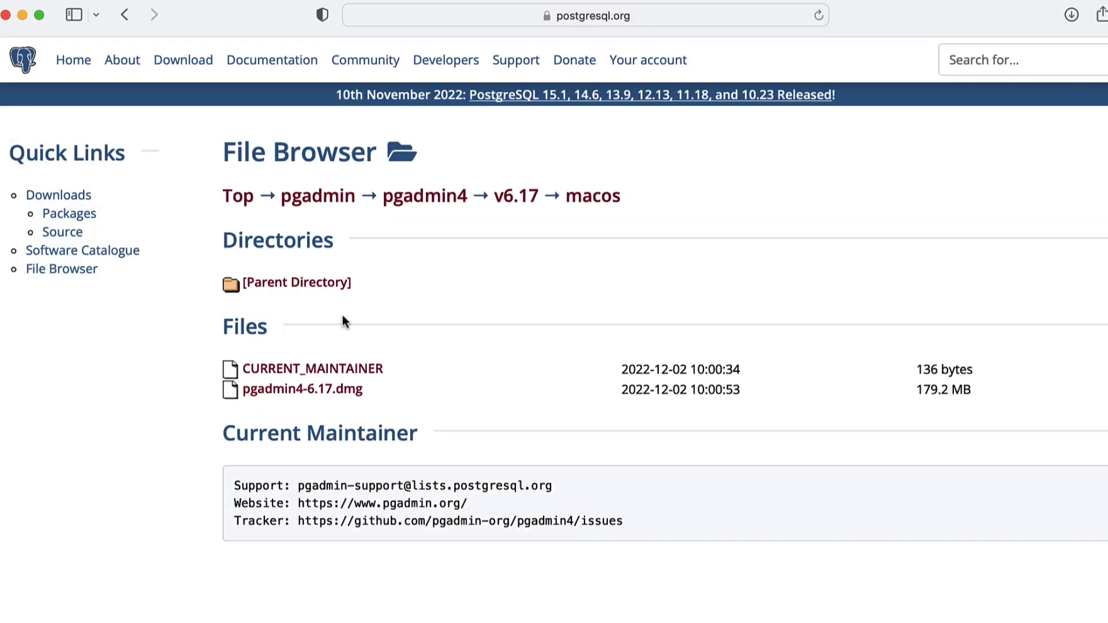
scroll(343, 321, "down", 2)
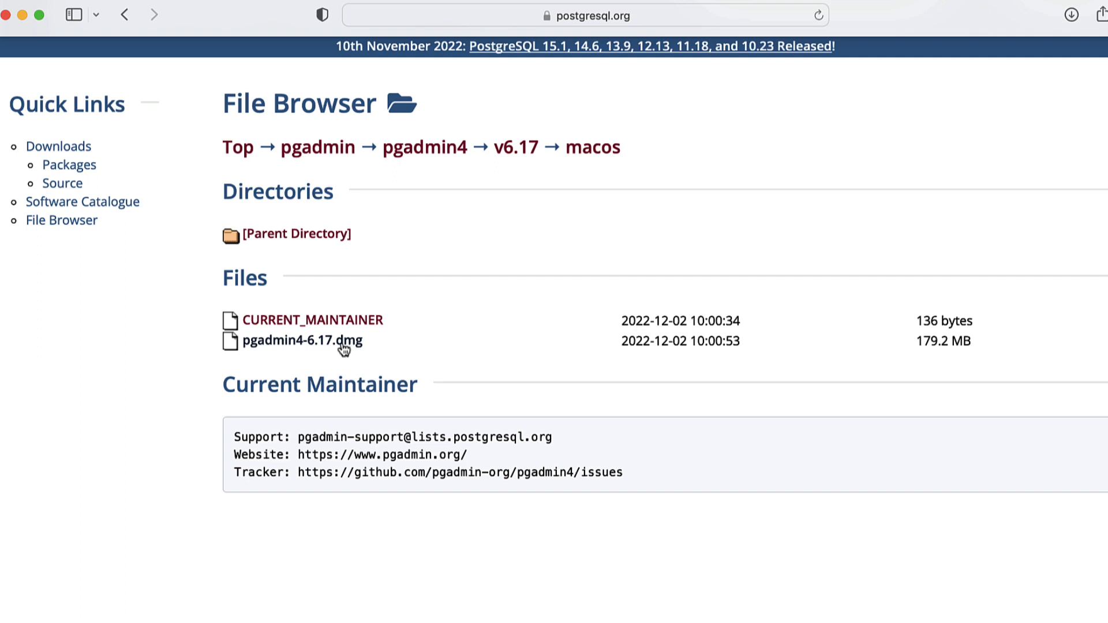
left_click(300, 342)
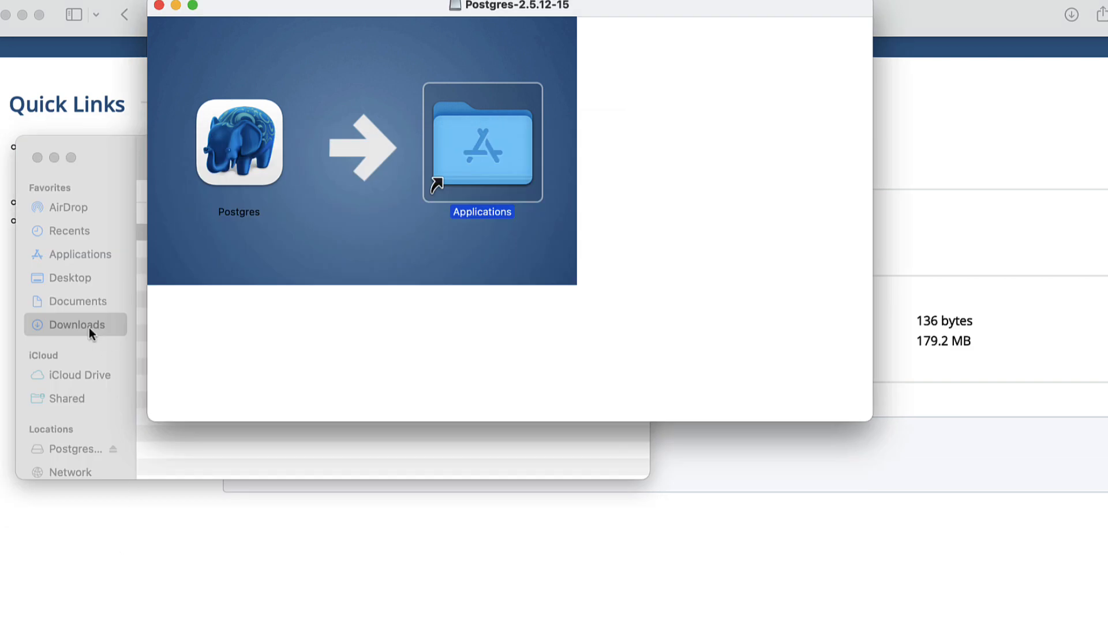
Open pgadmin4-6.17.dmg from Downloads, accept its license, copy pgAdmin 4 into Applications, and close the Postgres-2.5.12-15 disk image window.
left_click(89, 327)
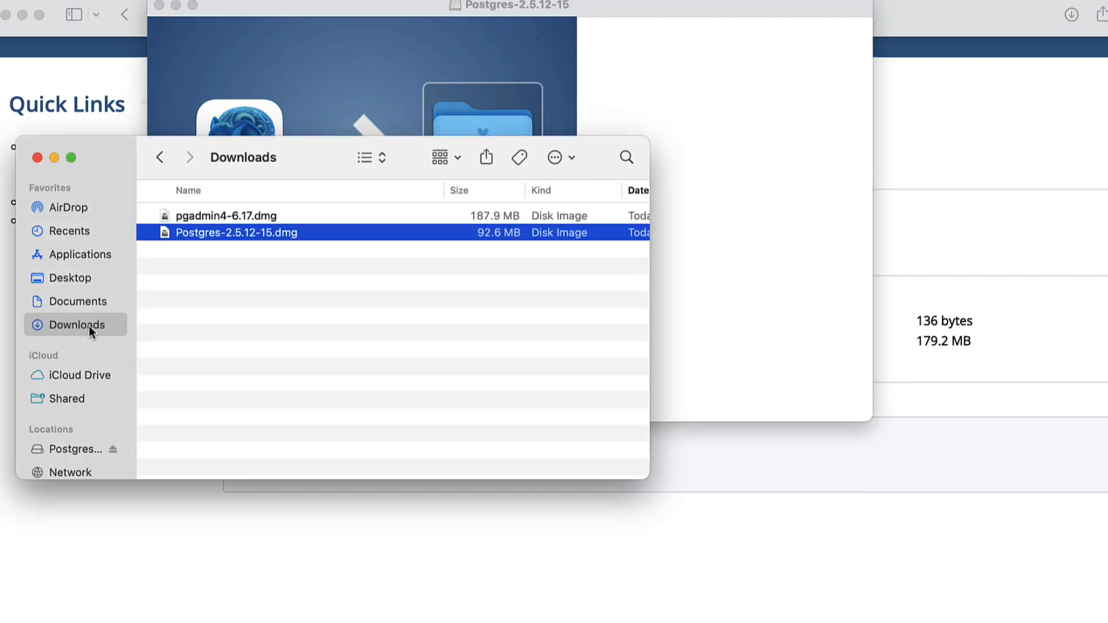
left_click(278, 381)
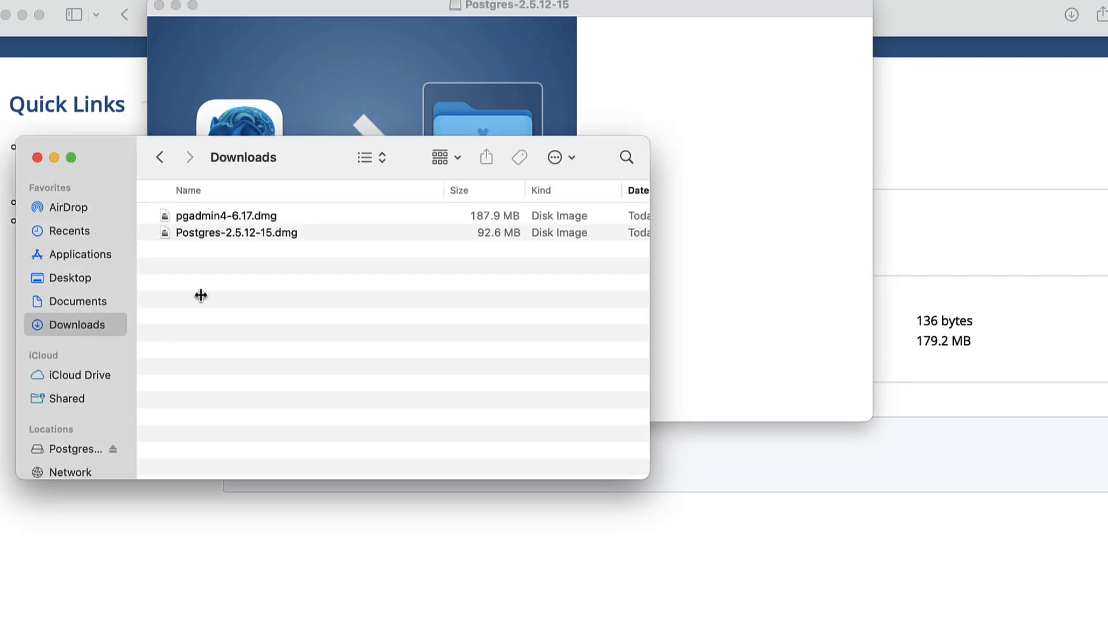
left_click(209, 218)
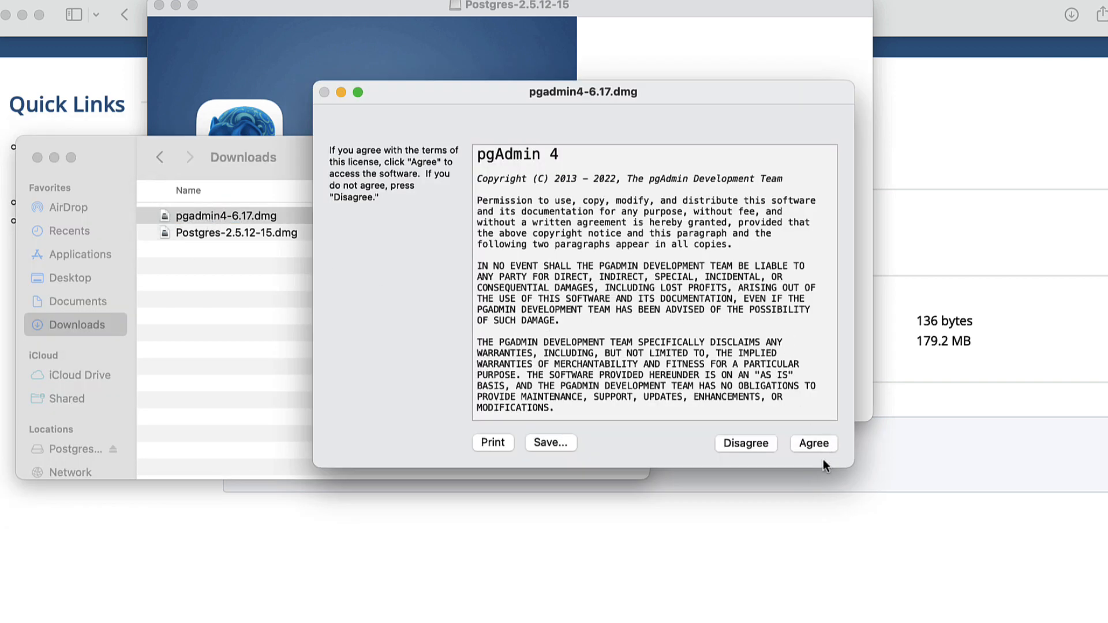
left_click(815, 443)
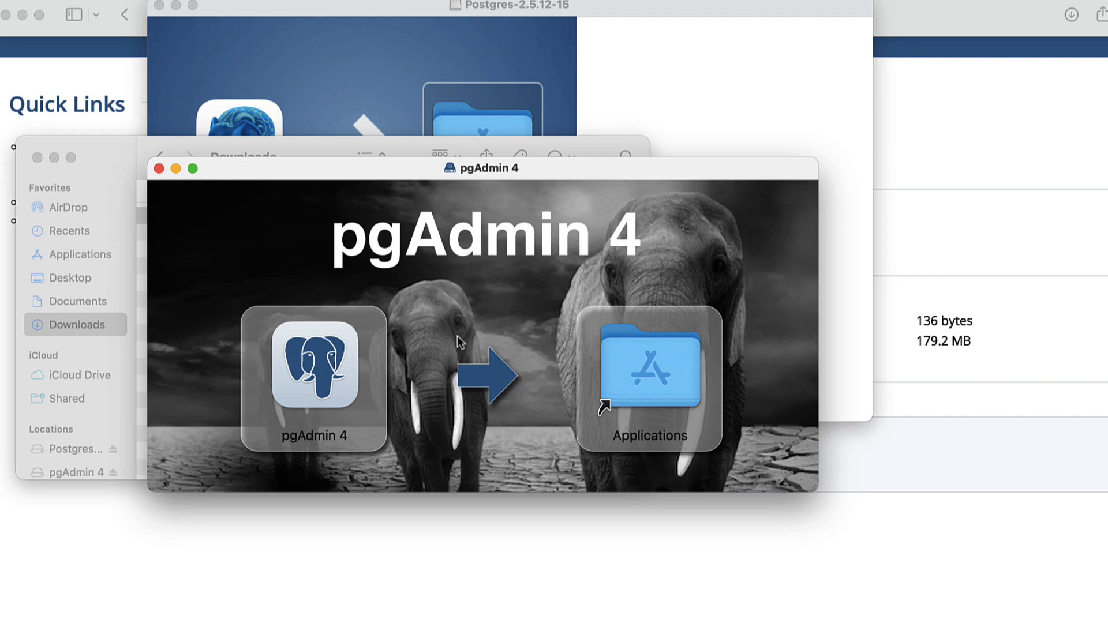
left_click_drag(373, 390, 708, 382)
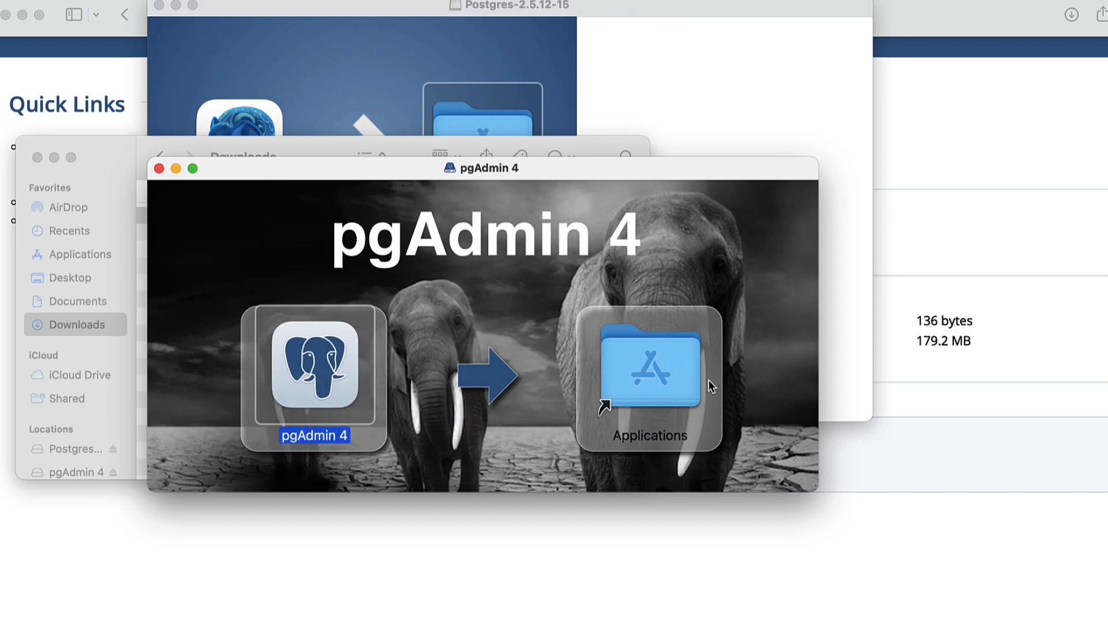
left_click(290, 58)
left_click(159, 6)
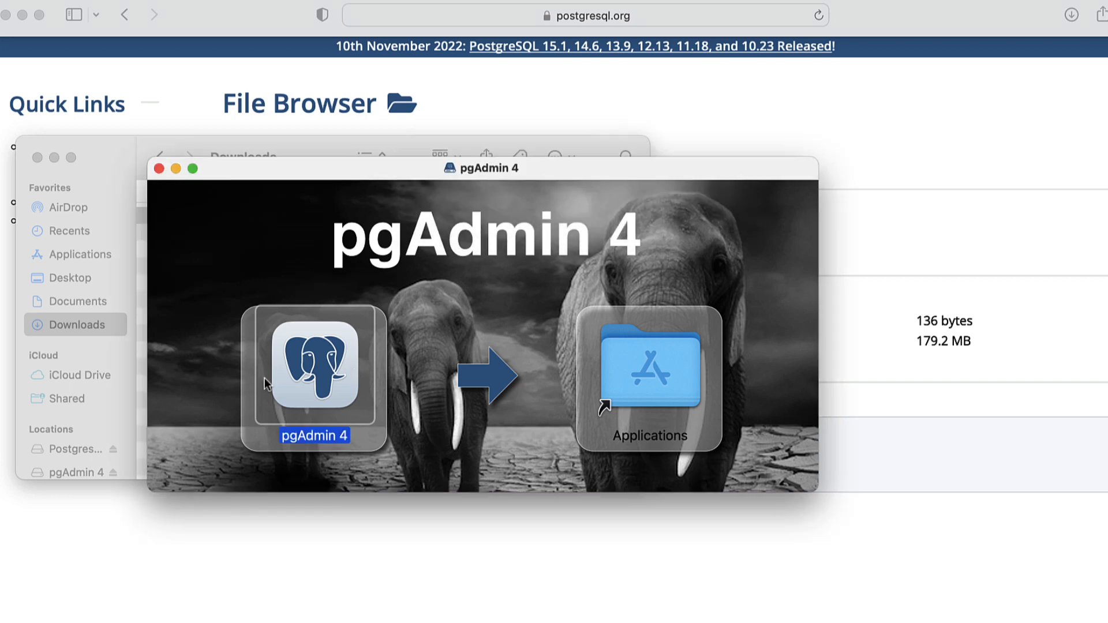
Open the Applications folder in an enlarged window, launch pgAdmin 4 from it, and confirm opening the downloaded app.
double_click(665, 379)
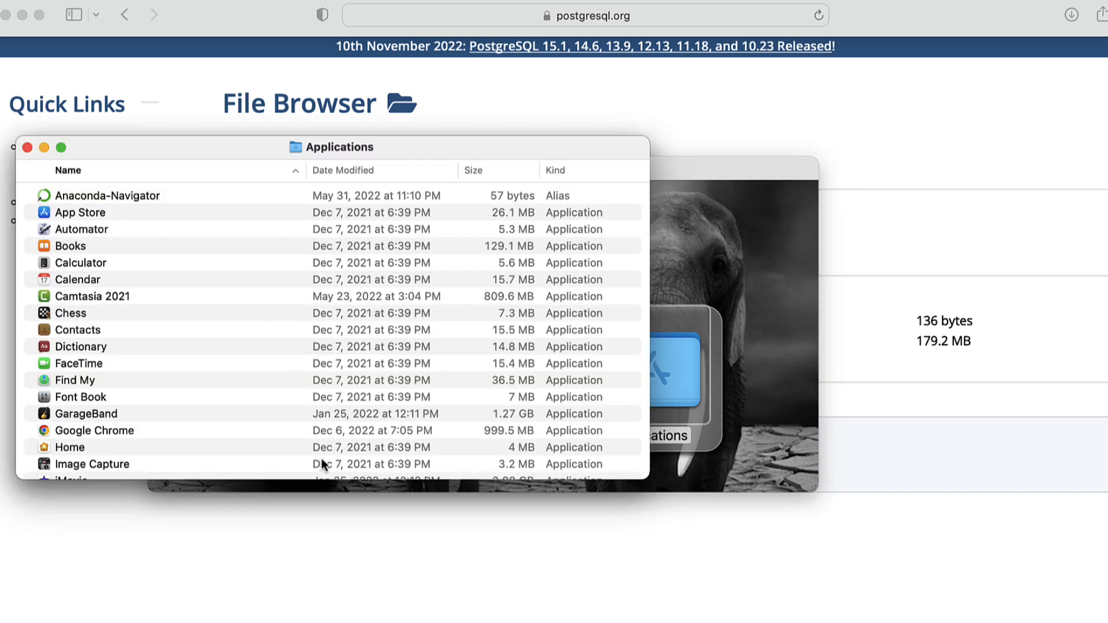
left_click_drag(310, 482, 310, 622)
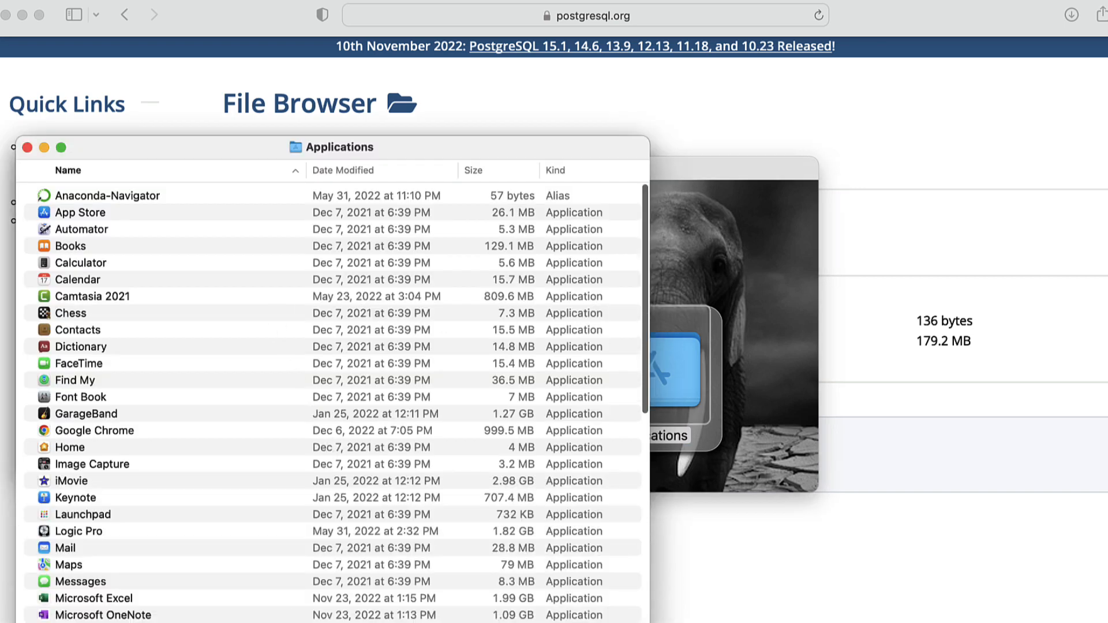
scroll(263, 557, "down", 15)
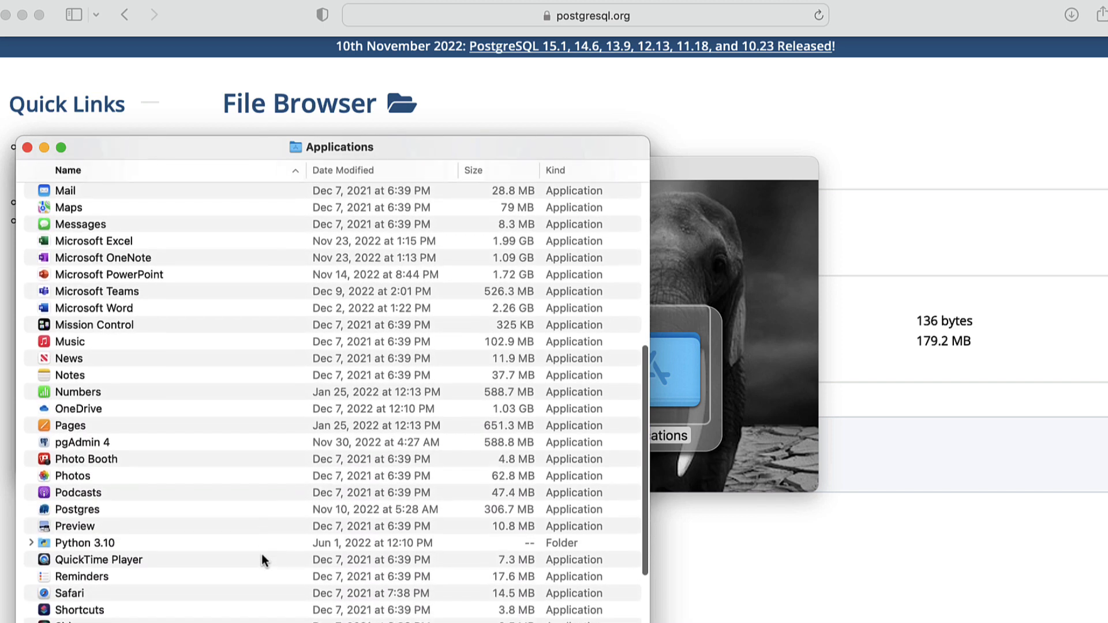
scroll(261, 556, "down", 3)
left_click(66, 281)
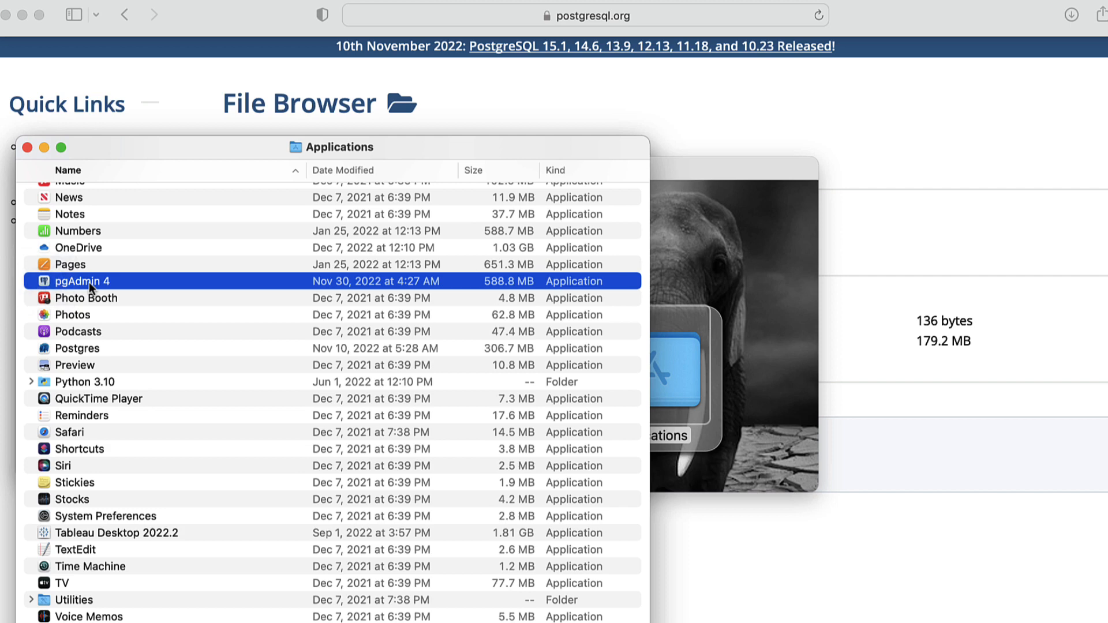
double_click(89, 282)
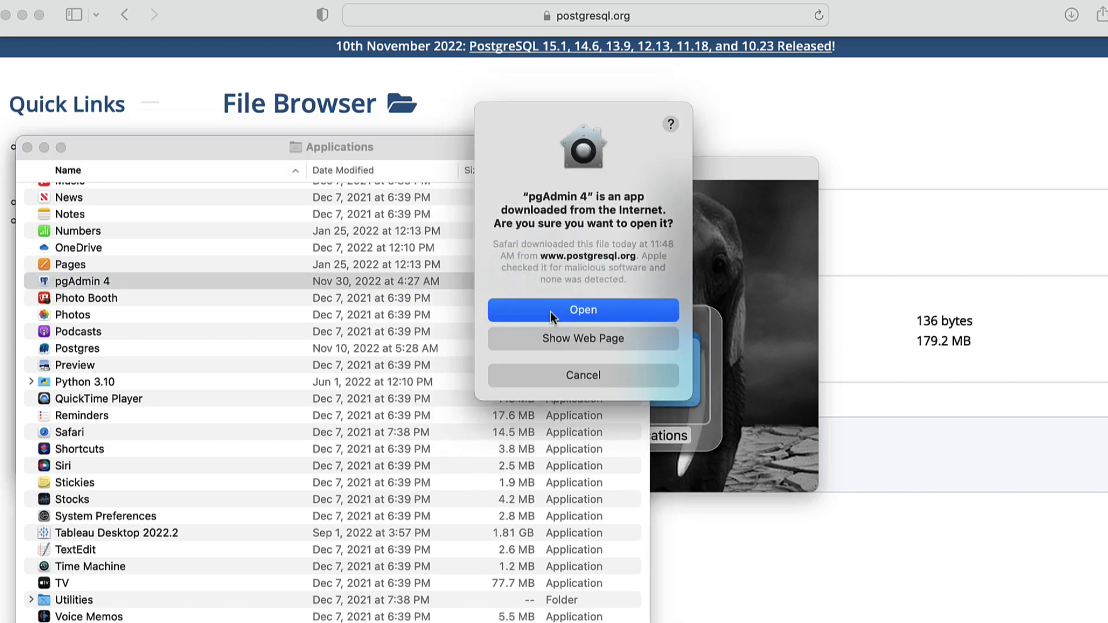
left_click(549, 312)
Close the Applications window, and minimize the pgAdmin 4 disk image, Downloads and Safari windows.
left_click(27, 147)
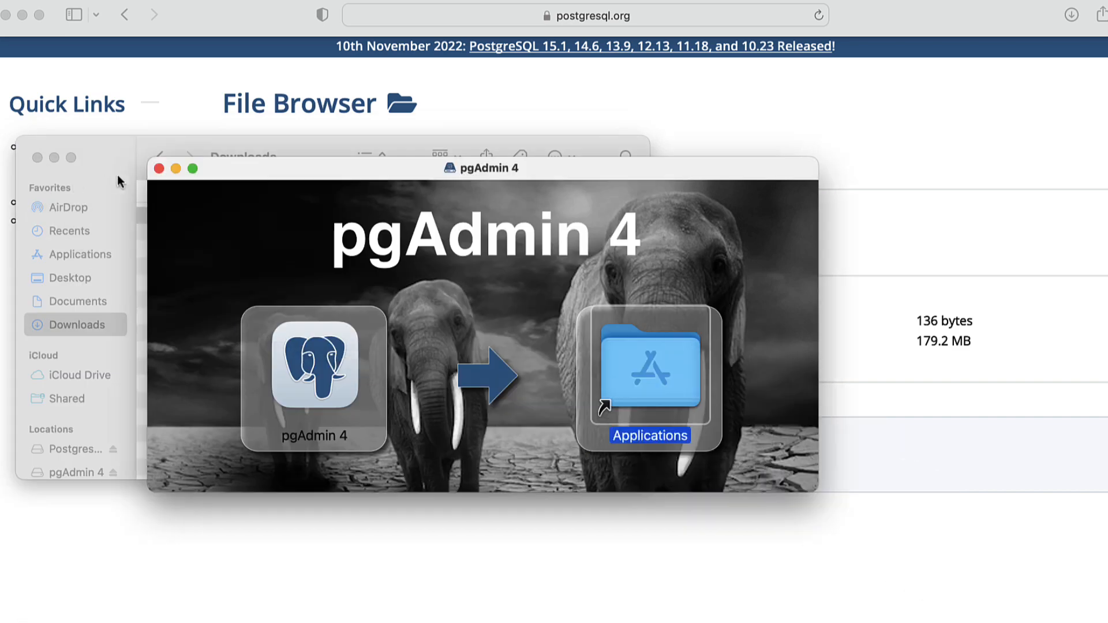
left_click(174, 169)
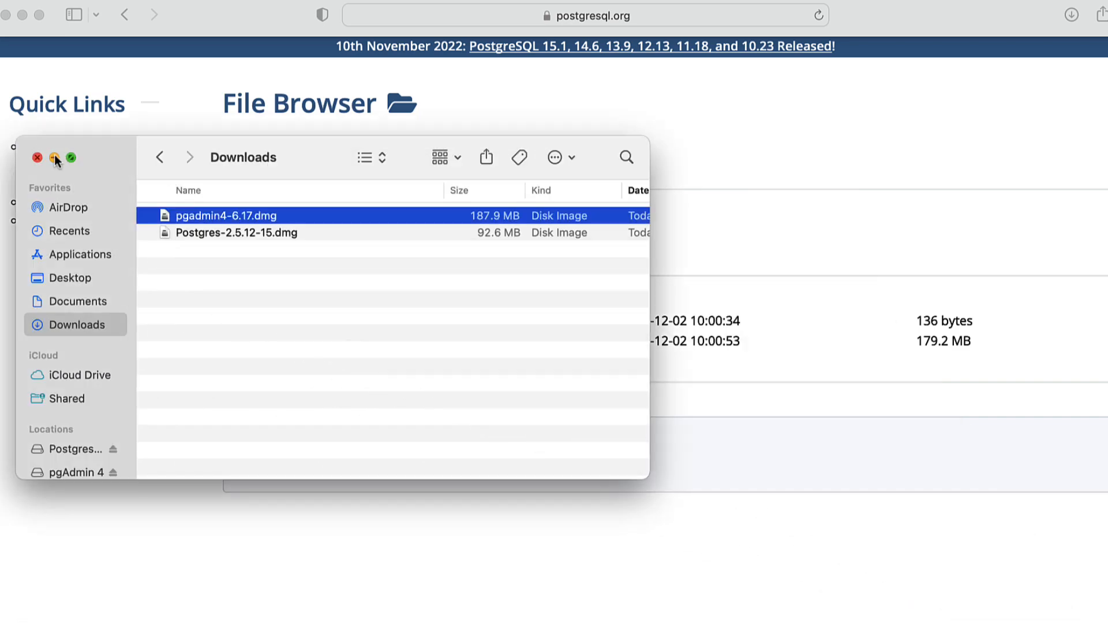
left_click(56, 158)
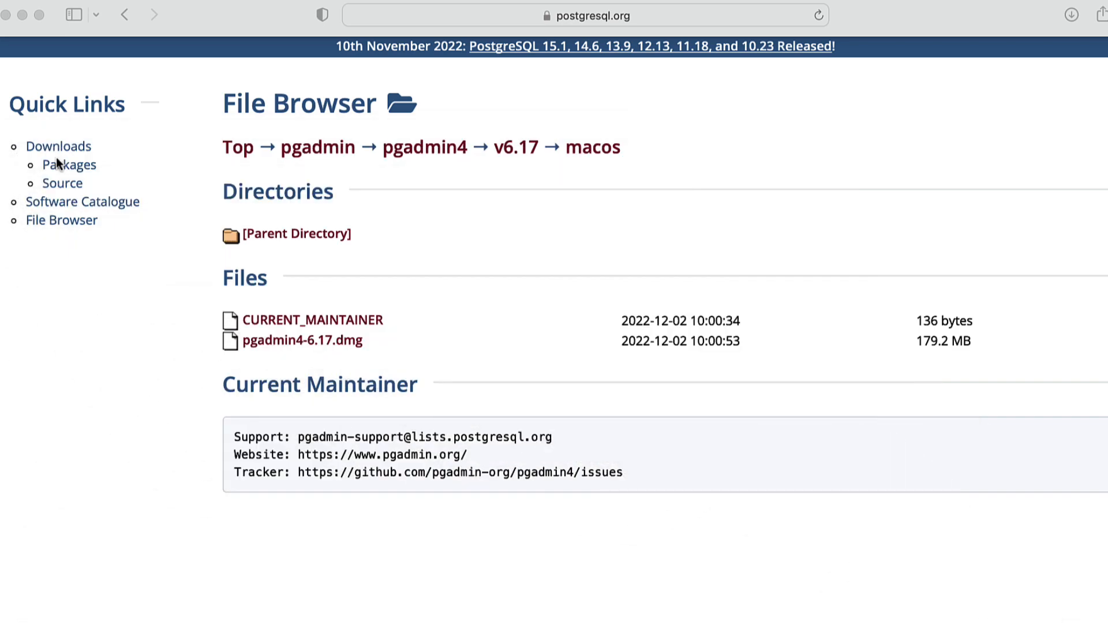
left_click(22, 15)
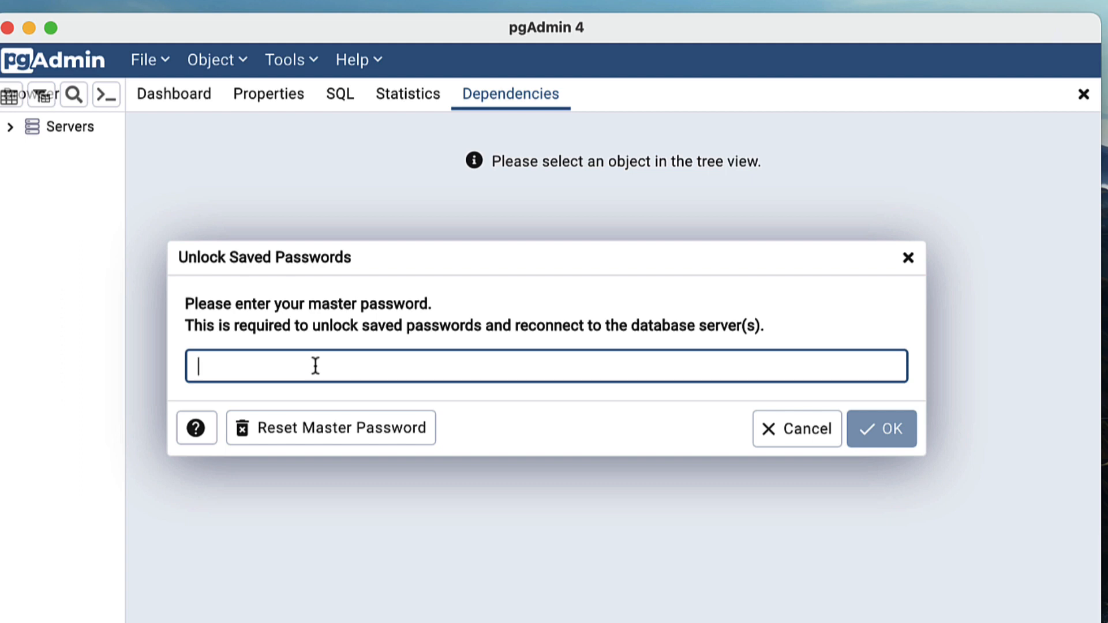
Unlock the saved passwords with the master password, and expand the Servers group in a widened browser tree.
type("••••••")
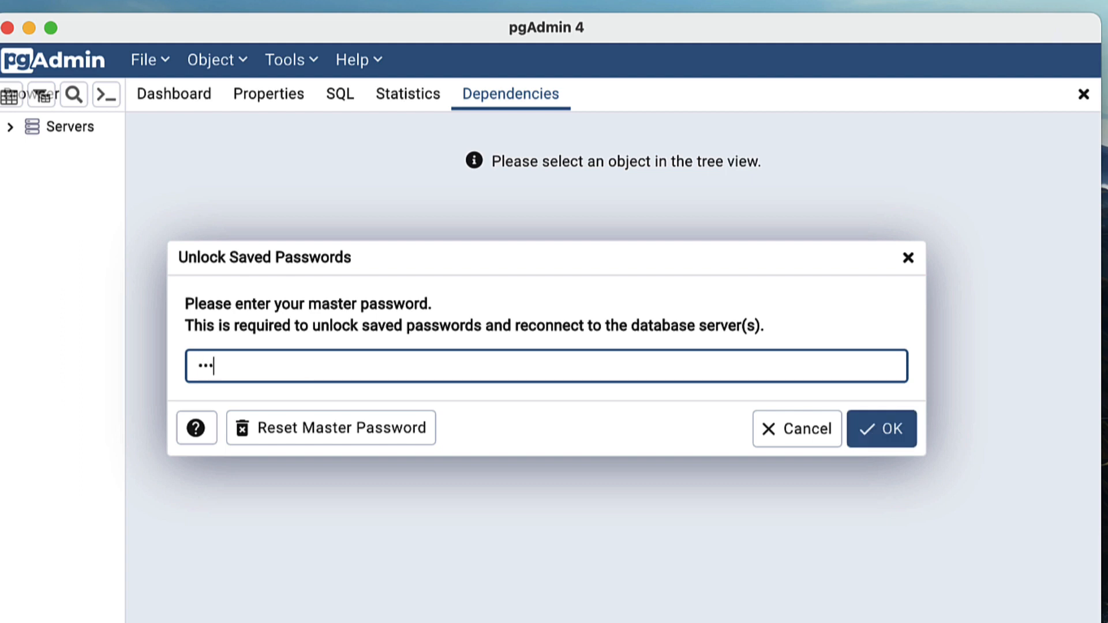
type("••••")
left_click(891, 439)
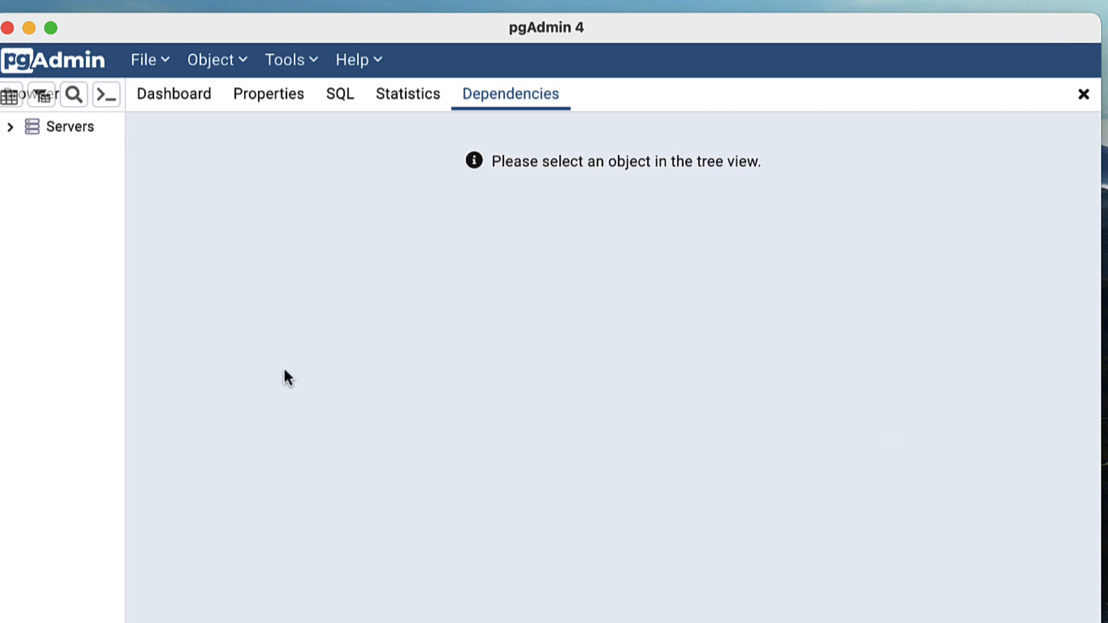
left_click(10, 130)
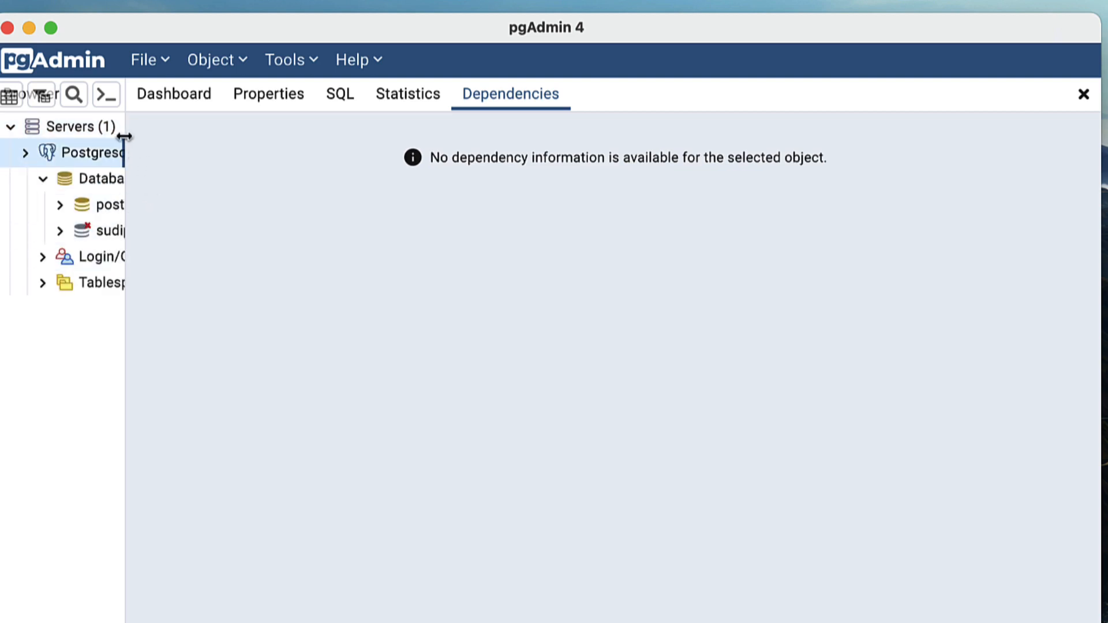
left_click_drag(124, 136, 249, 134)
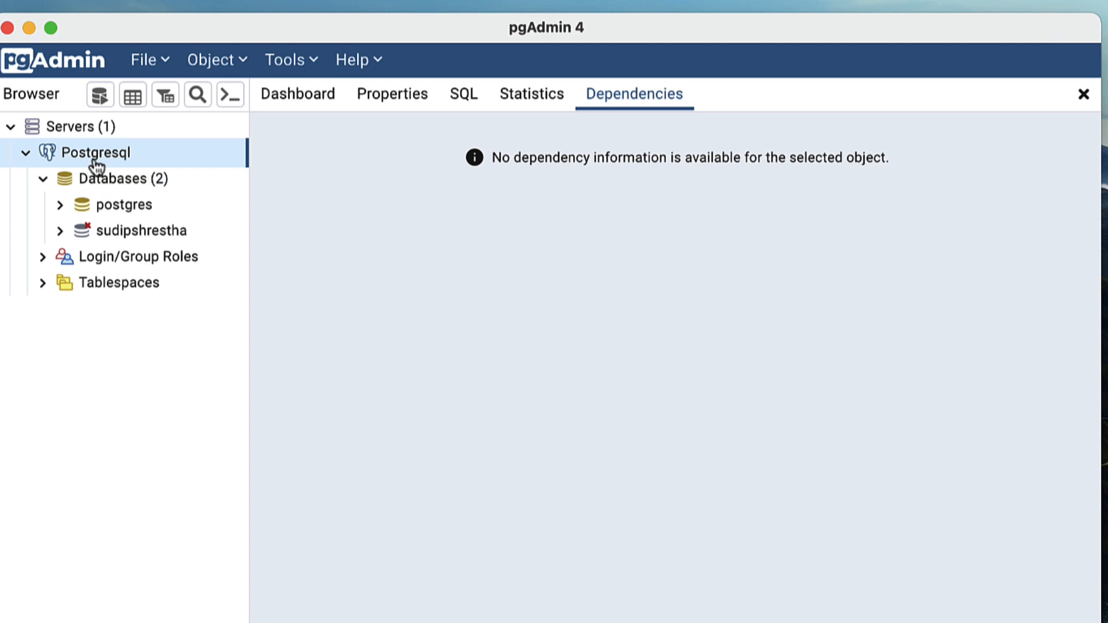
Start registering a new server in the Servers group and name it PostgreSQL.
right_click(88, 135)
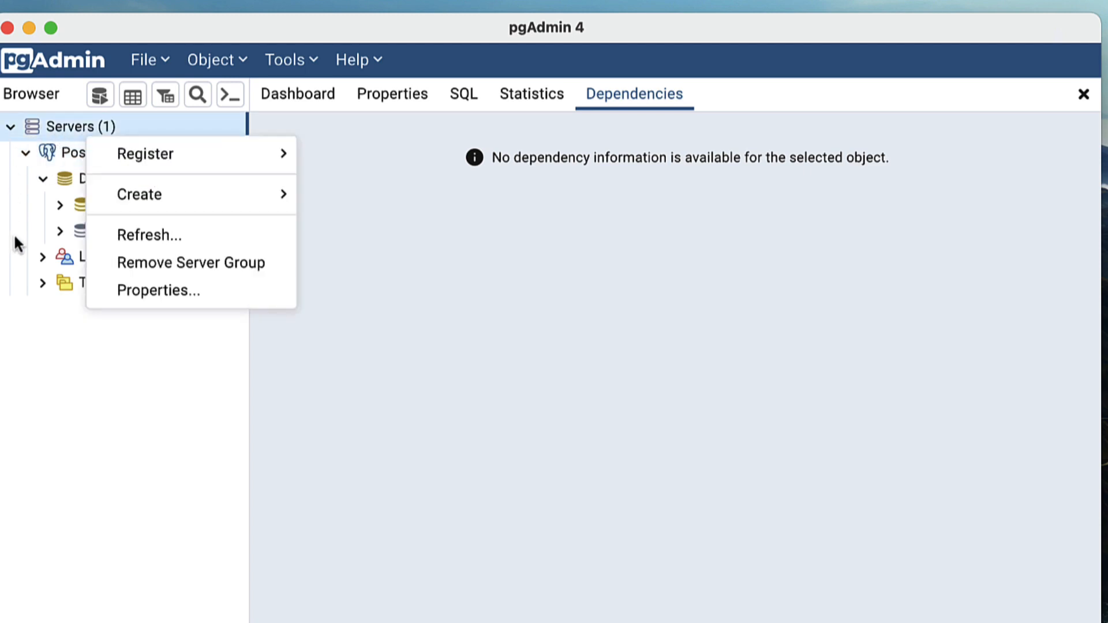
mouse_move(133, 157)
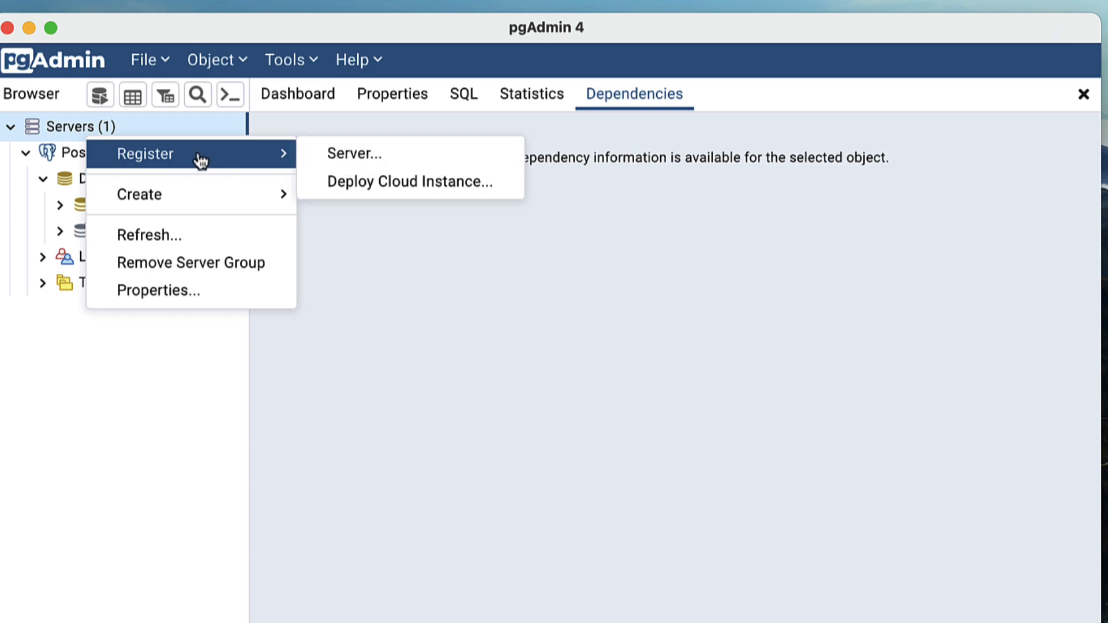
left_click(336, 157)
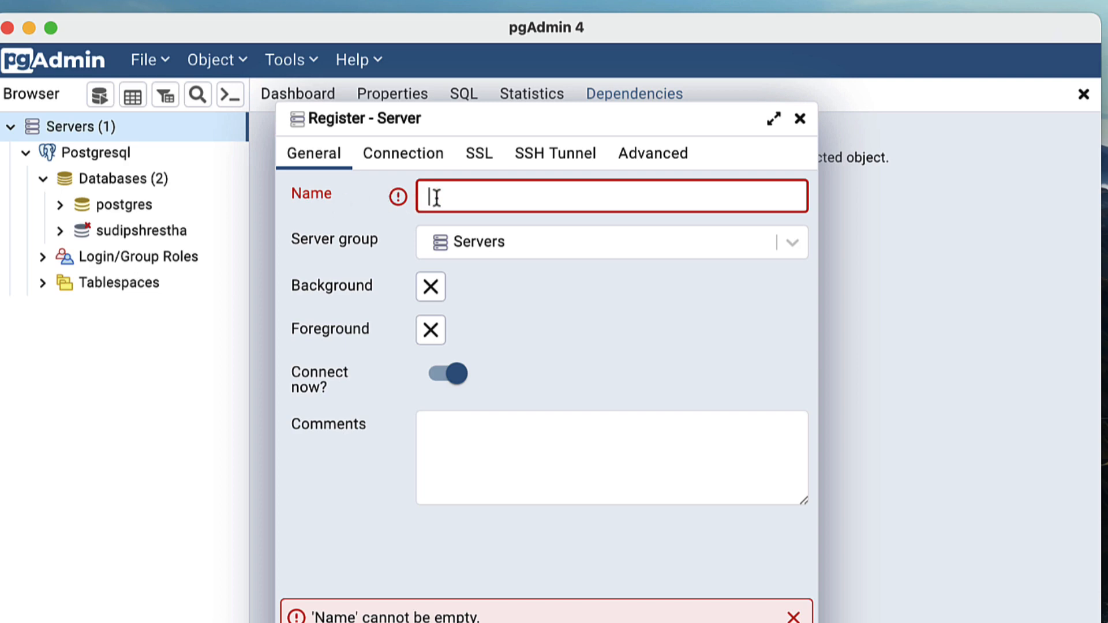
type("Postgre")
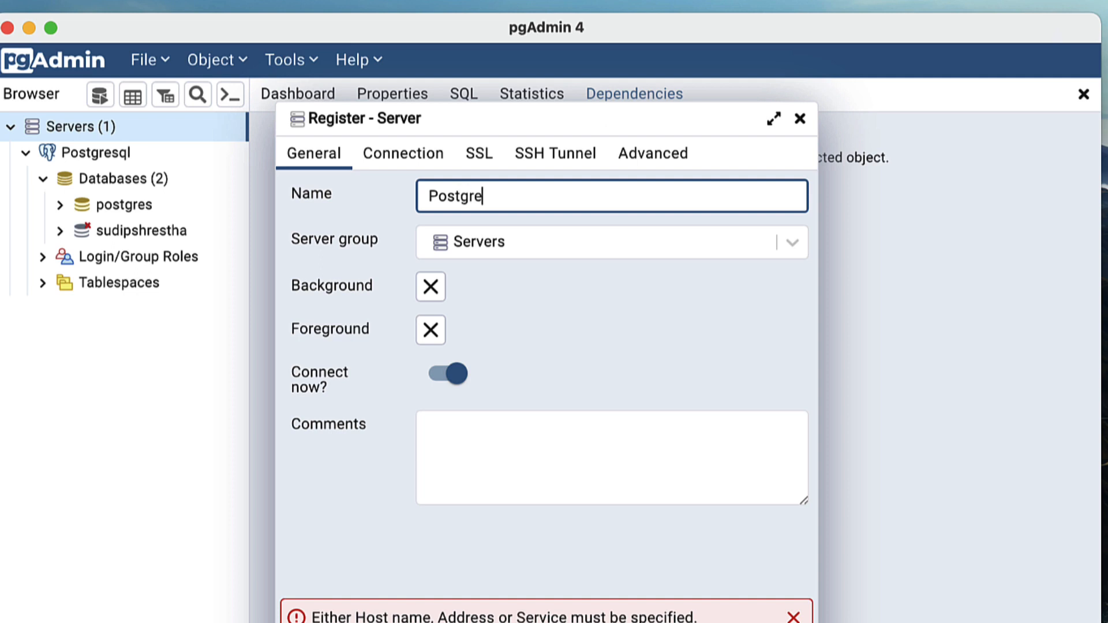
type("SQL")
Set the new server's host name to localhost, review its SSL, SSH Tunnel and Advanced settings, and save the registration.
left_click(408, 155)
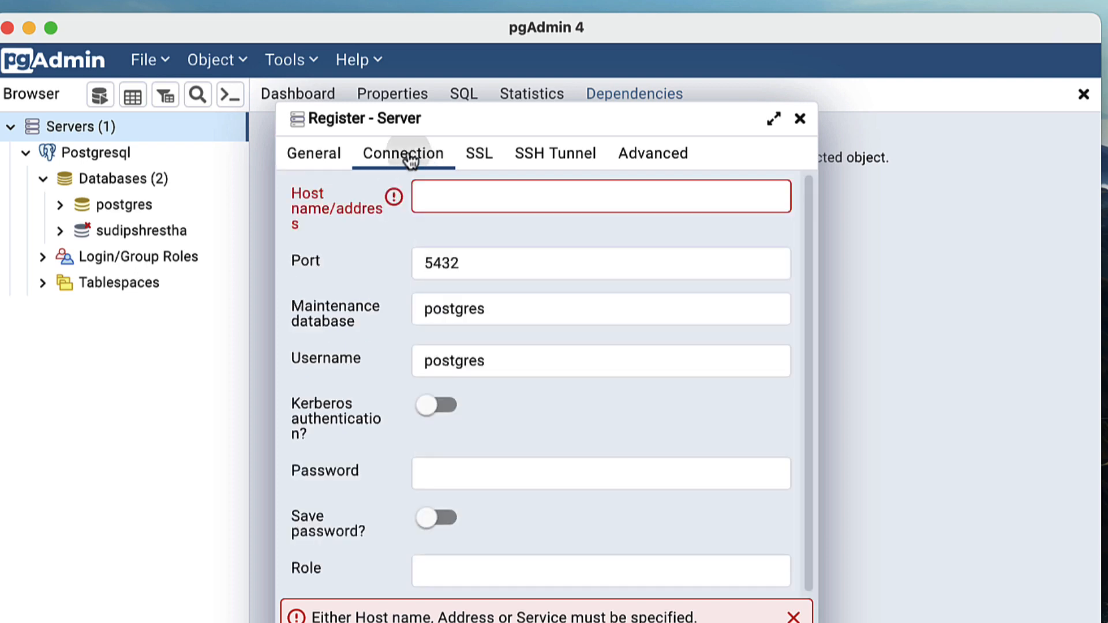
left_click(462, 199)
type("localhost")
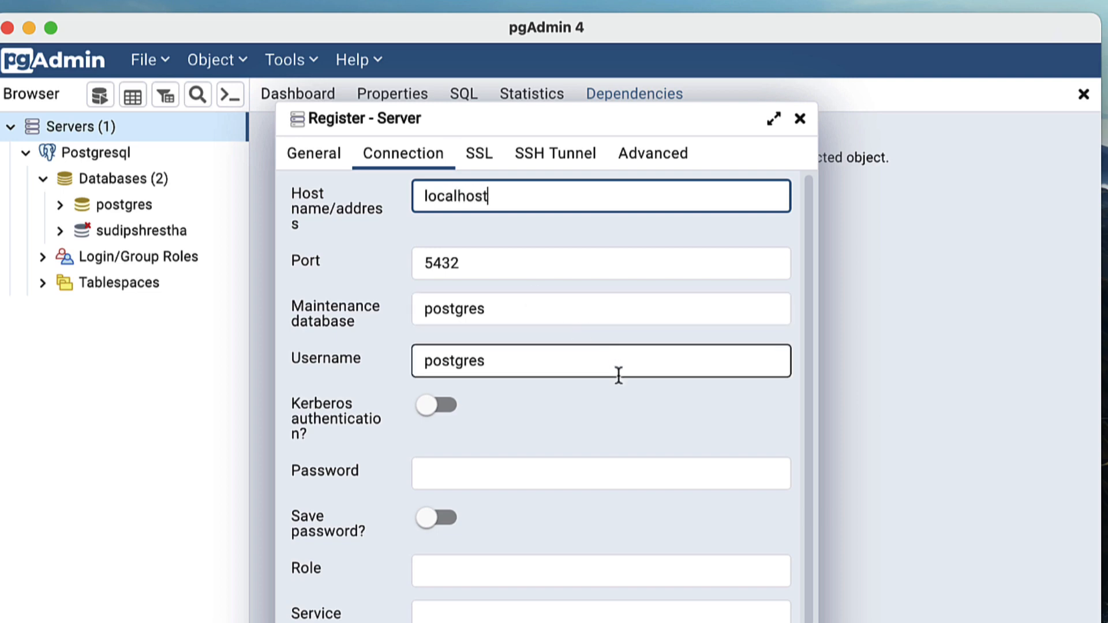
left_click(484, 157)
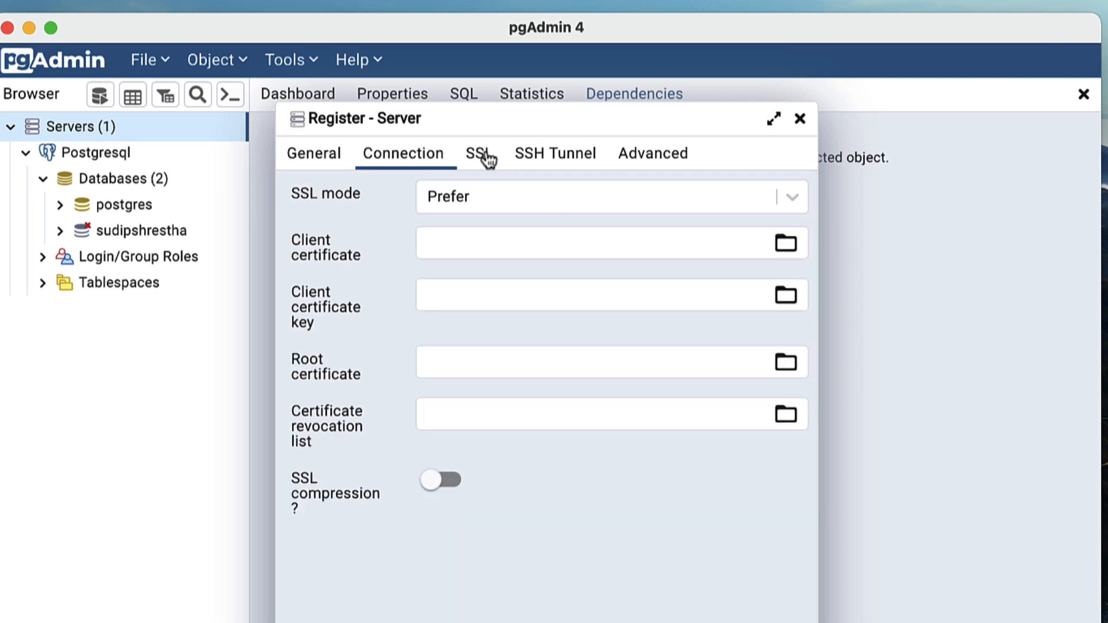
left_click(554, 159)
left_click(636, 160)
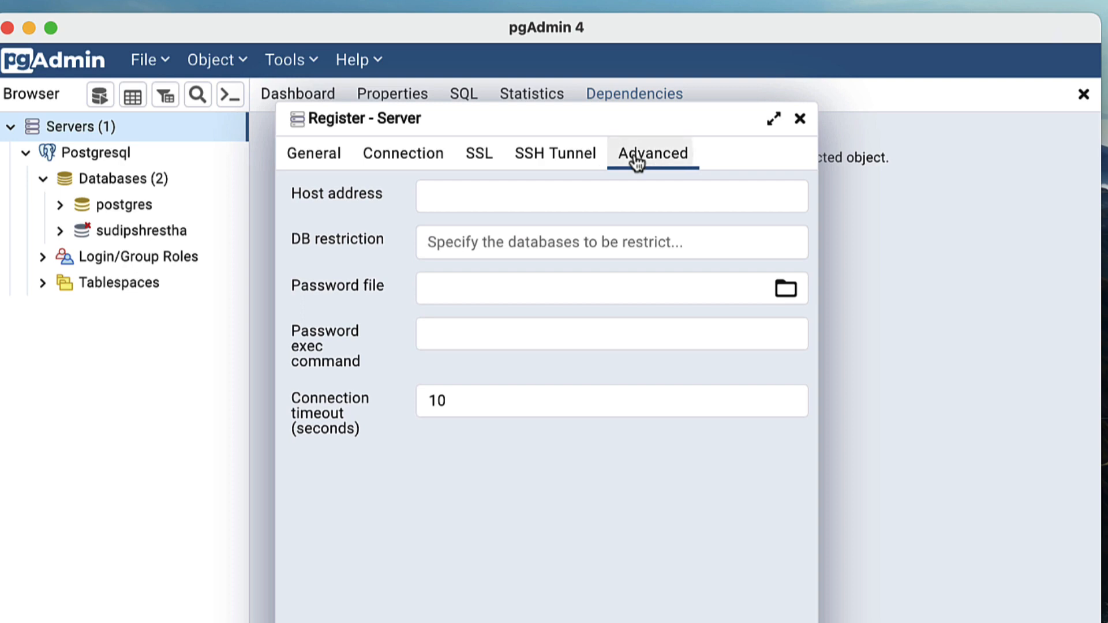
left_click(426, 163)
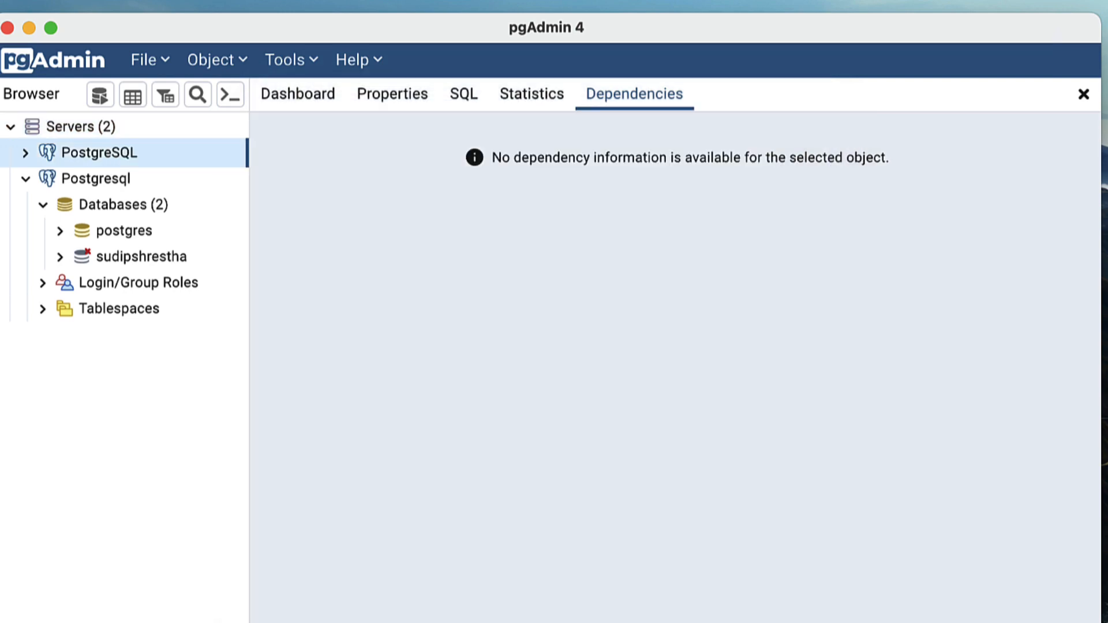
Expand the new PostgreSQL server and its Databases group, and examine the object categories of the postgres database.
left_click(25, 153)
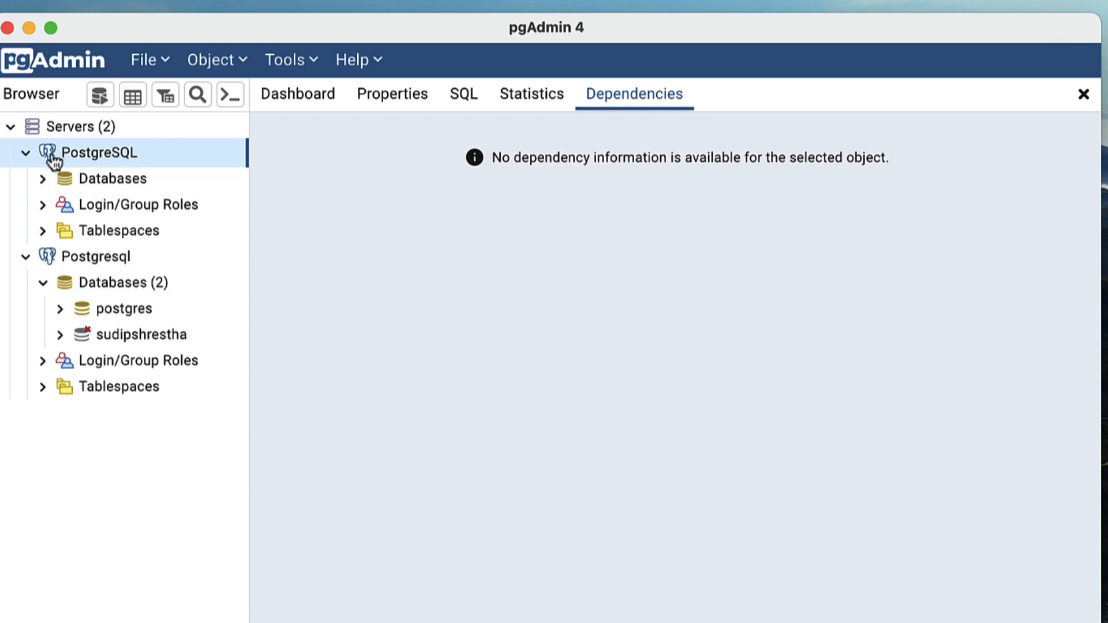
left_click(99, 257)
left_click(90, 156)
left_click(46, 181)
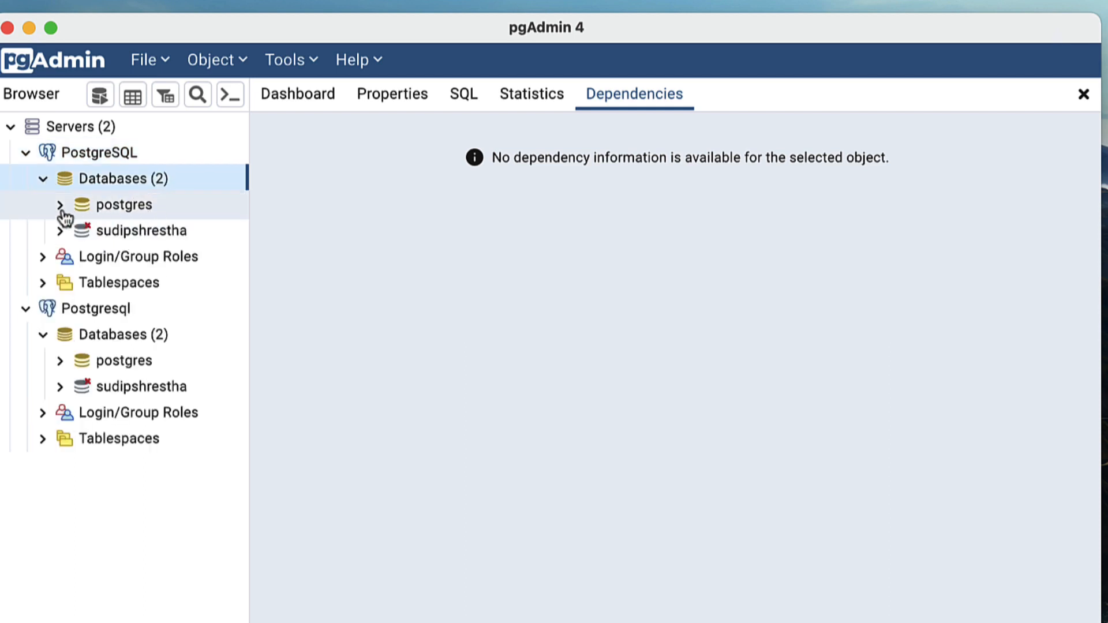
left_click(61, 208)
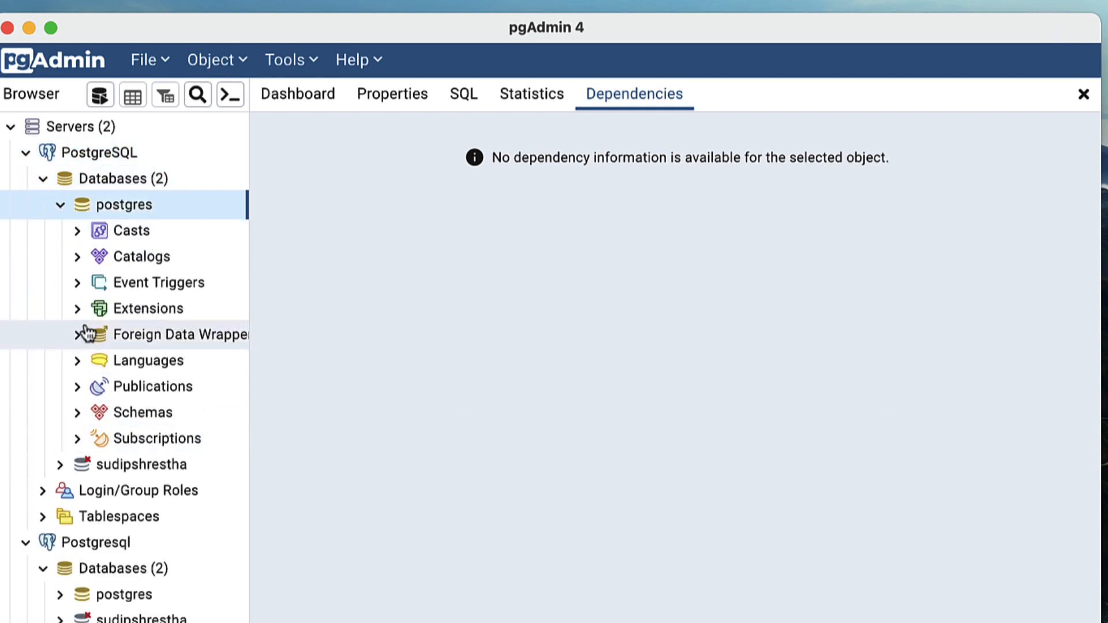
left_click(62, 208)
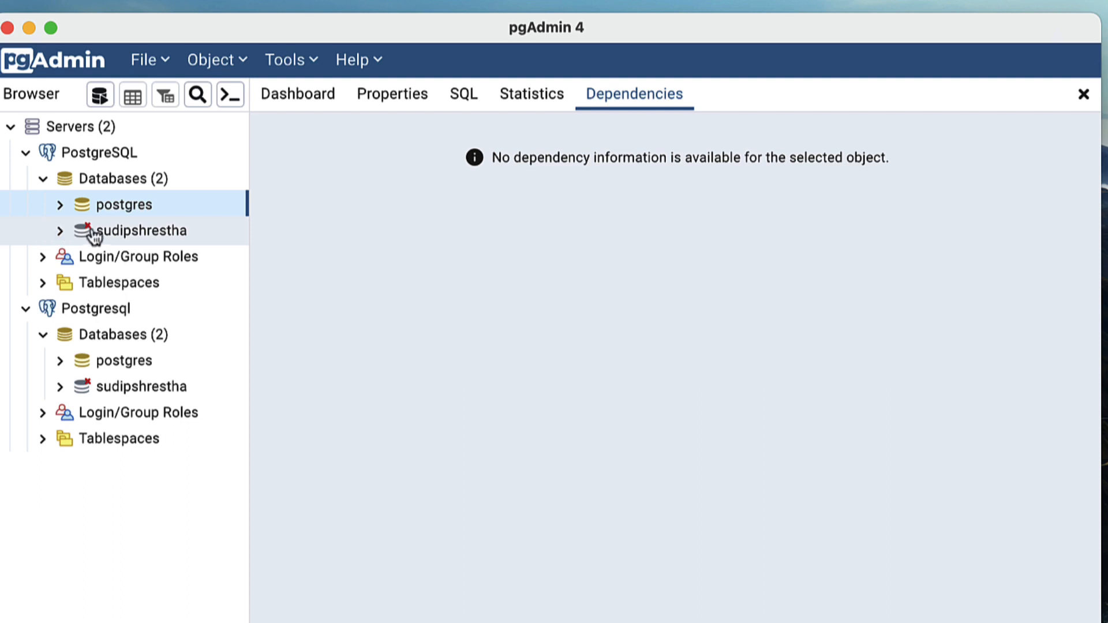
Connect to the database named after the account owner under the PostgreSQL server, leaving the Databases group expanded.
left_click(115, 234)
left_click(60, 232)
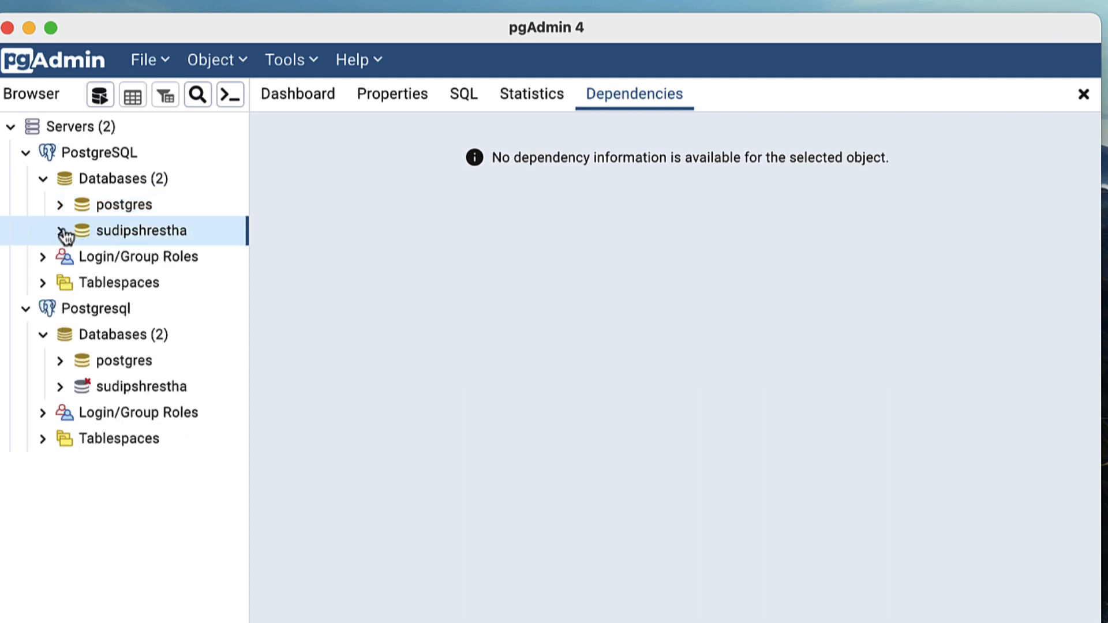
left_click(48, 184)
left_click(47, 182)
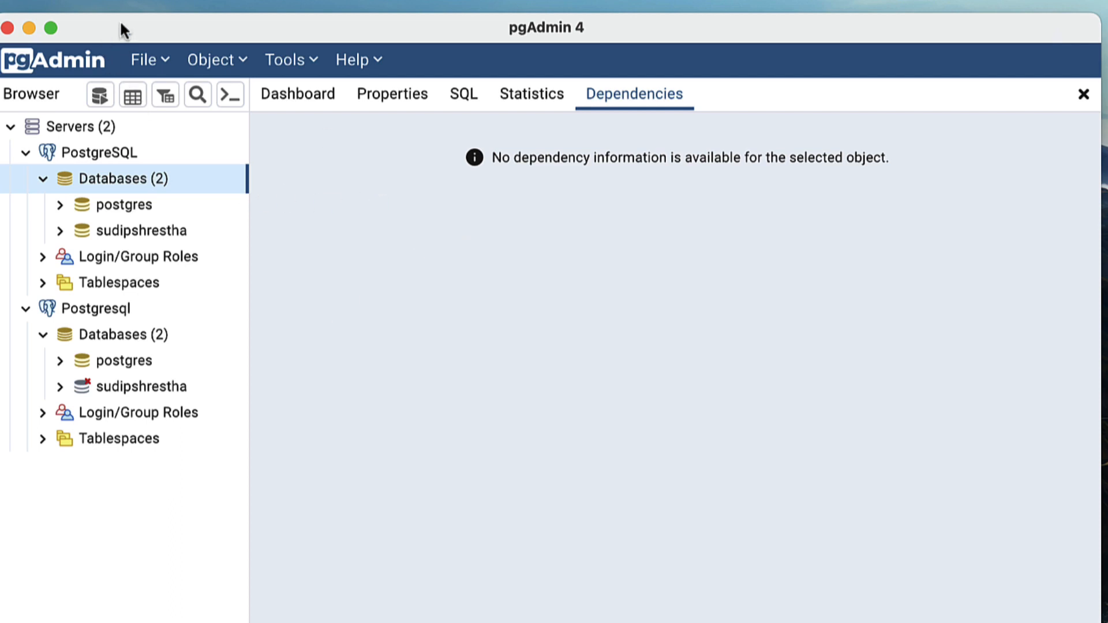
Move the pgAdmin 4 window slightly and widen it.
left_click_drag(106, 23, 68, 40)
left_click_drag(1062, 135, 1107, 135)
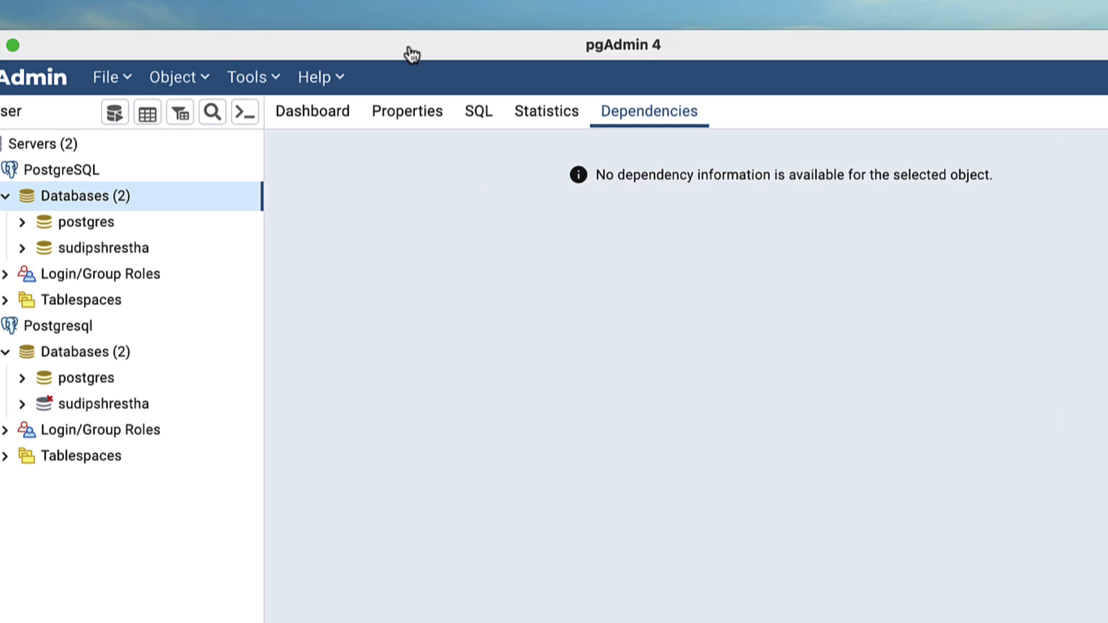
Open the preferences and show the Themes settings in the Miscellaneous group.
left_click_drag(0, 30, 0, 0)
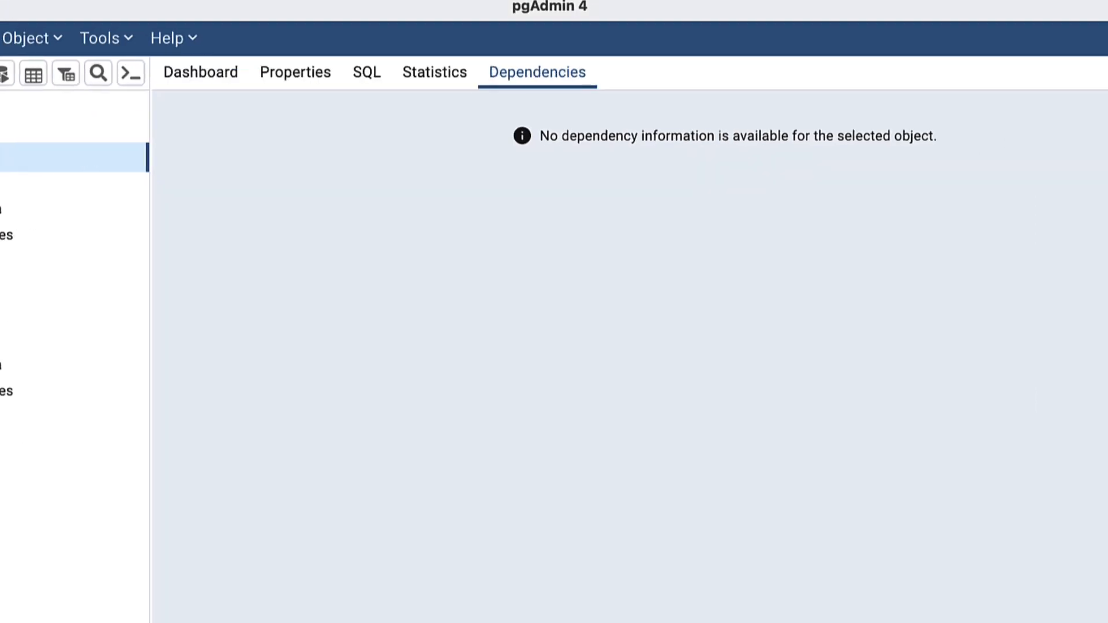
left_click(113, 77)
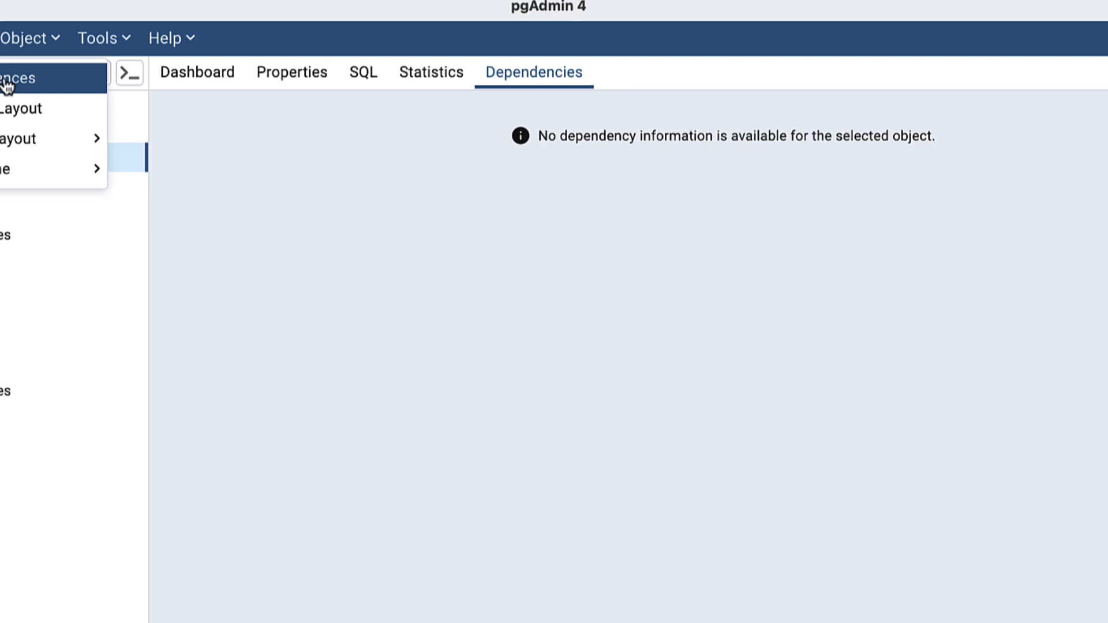
left_click(32, 82)
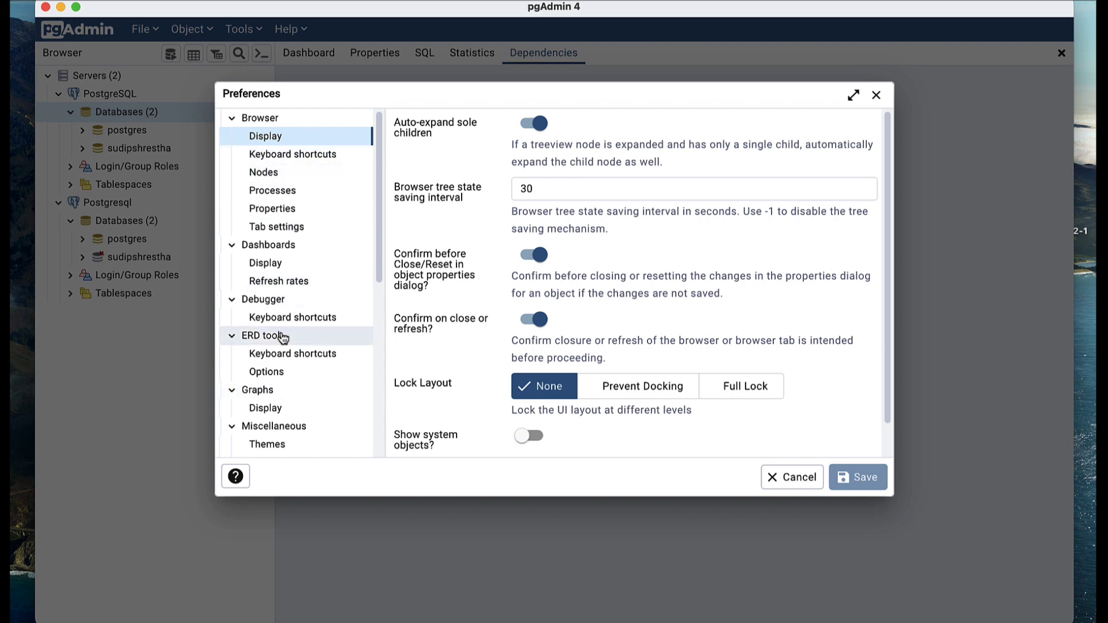
scroll(291, 334, "down", 3)
scroll(283, 335, "down", 3)
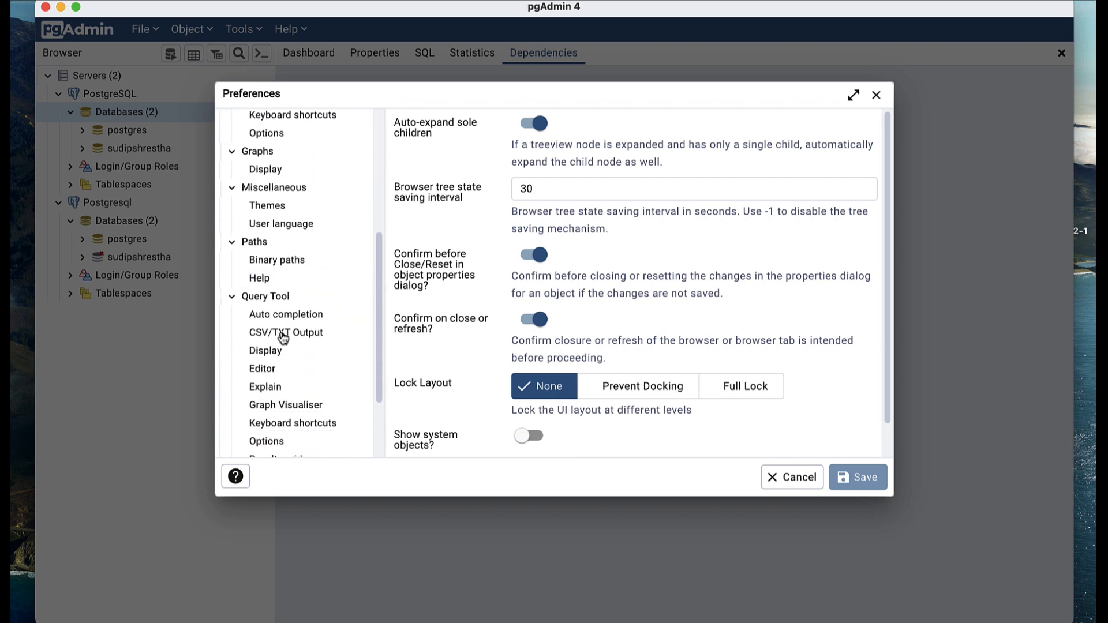
left_click(287, 211)
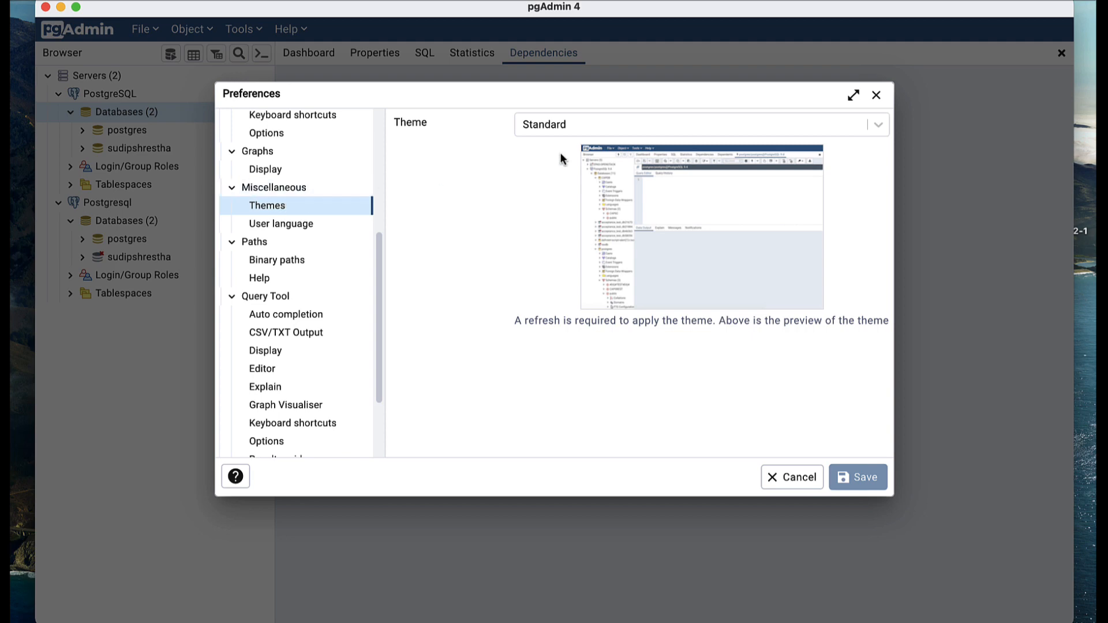
Preview the Dark and High Contrast themes, and return the theme selection to Standard.
left_click(565, 128)
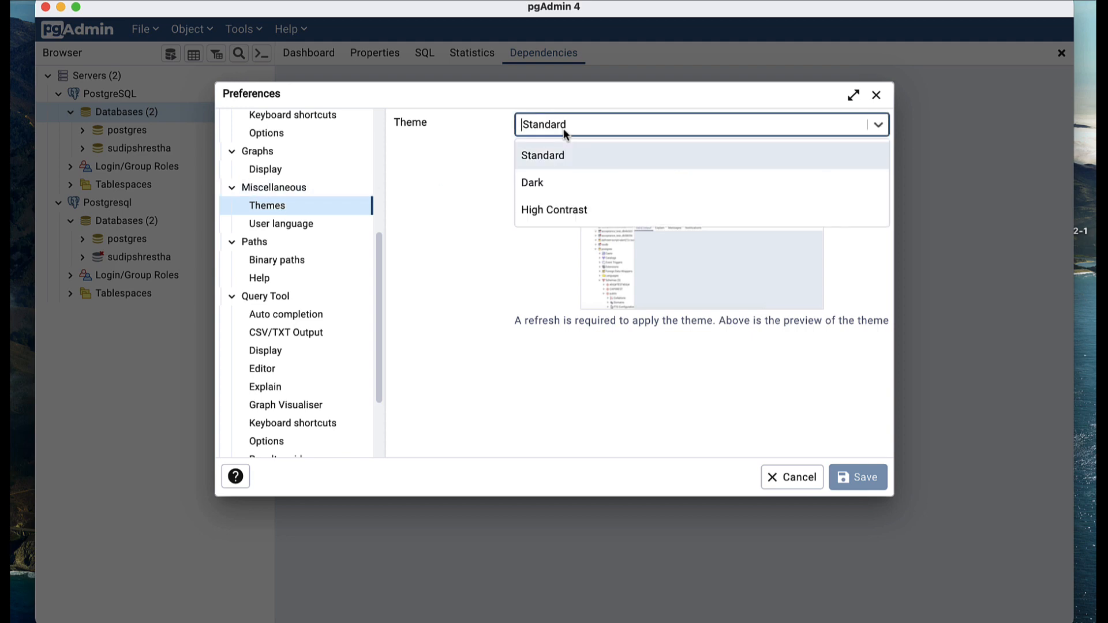
left_click(549, 183)
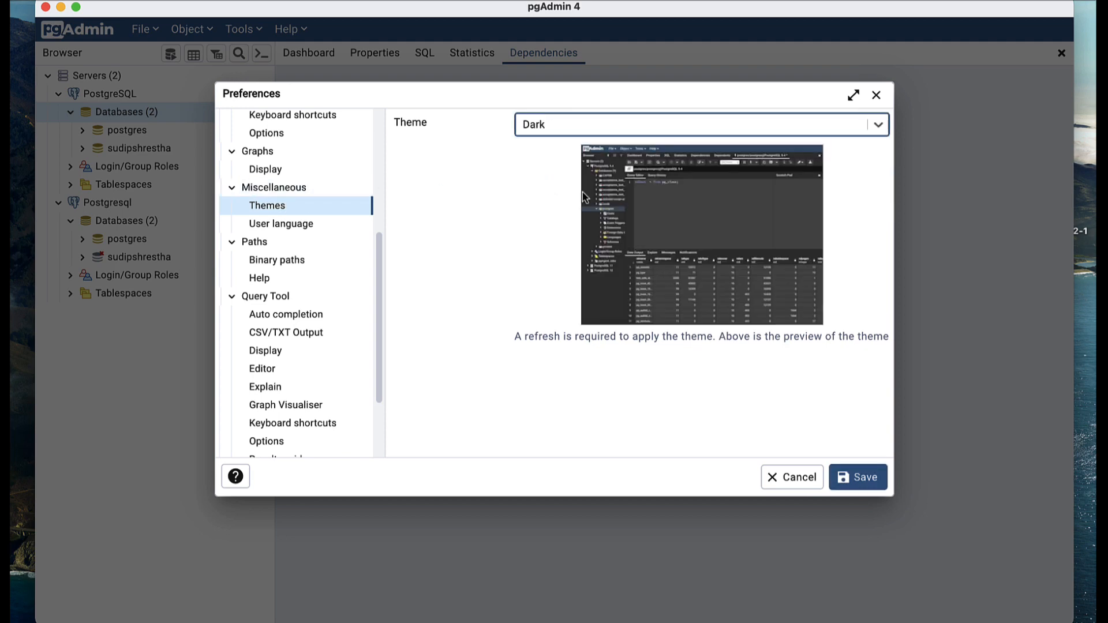
left_click(590, 125)
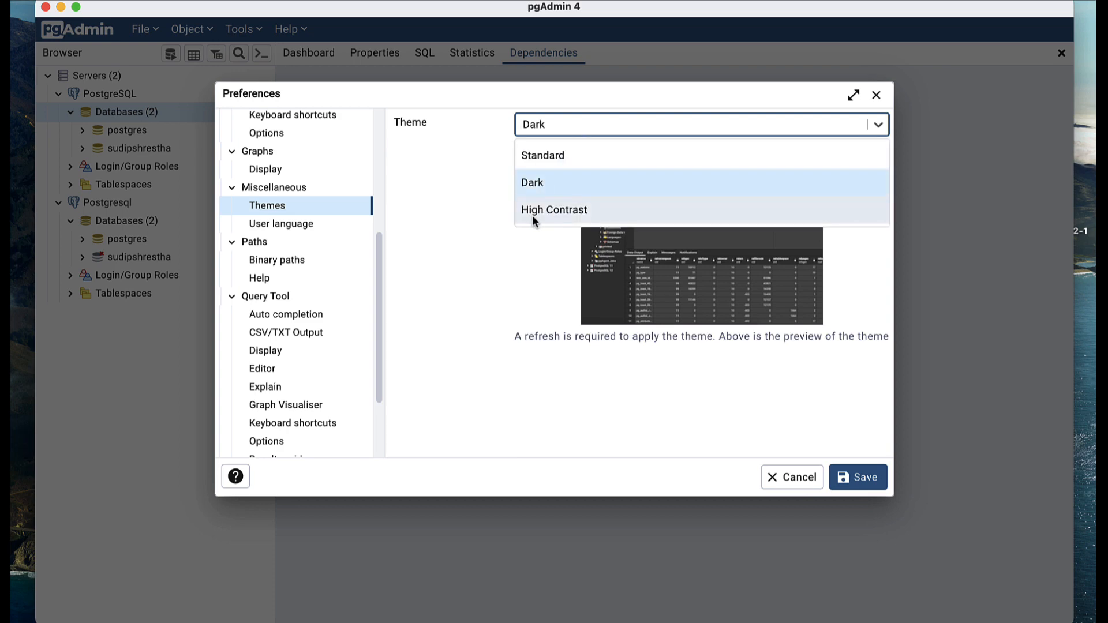
left_click(532, 216)
left_click(566, 130)
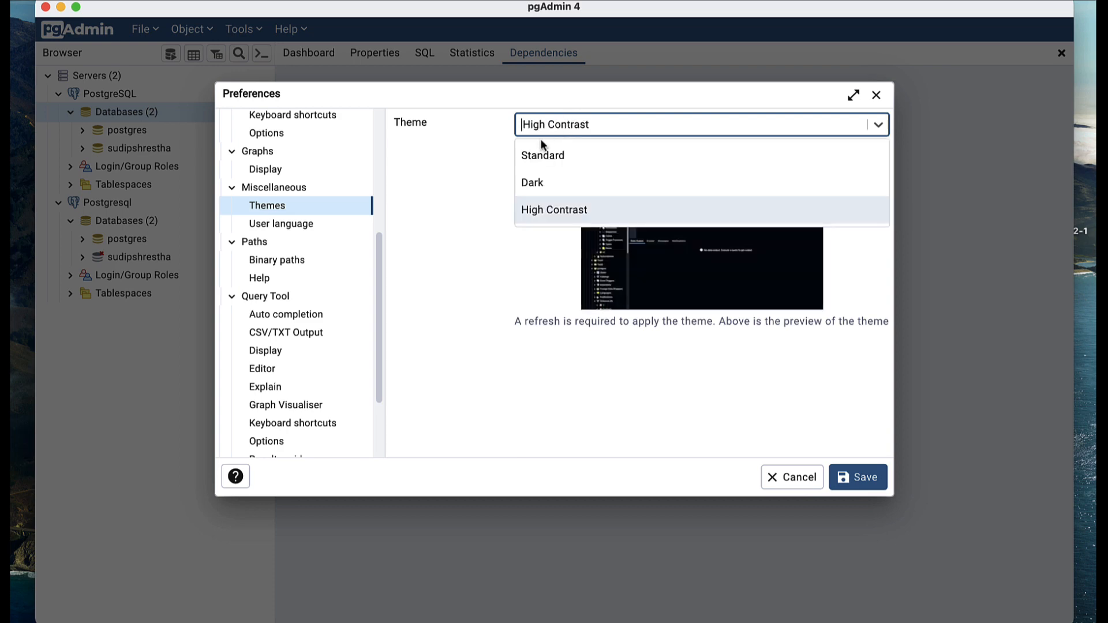
left_click(541, 151)
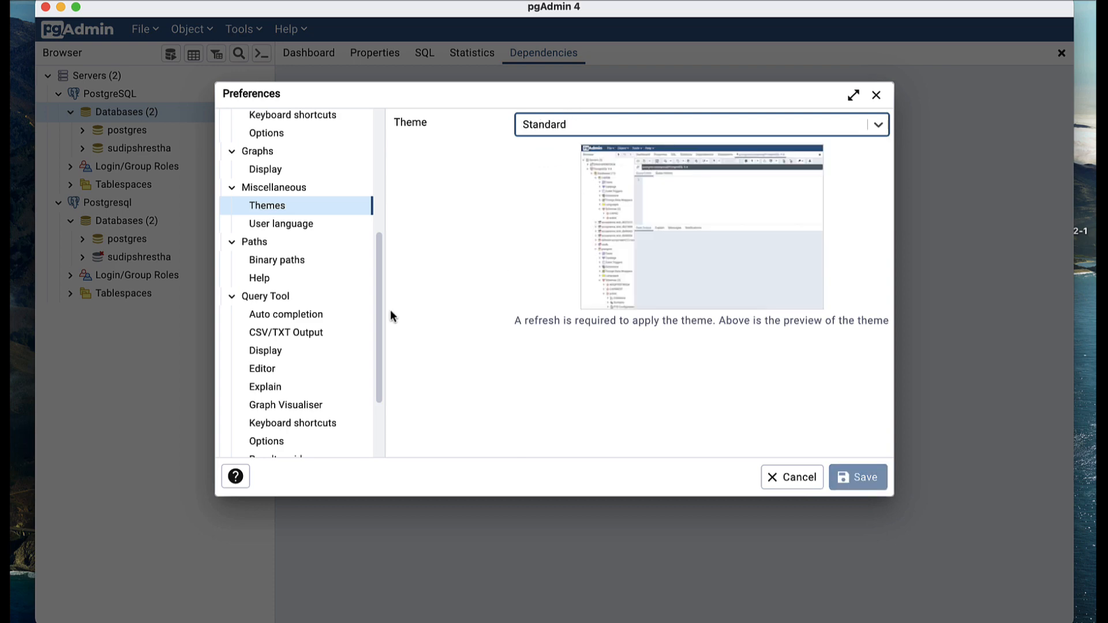
Set the Query Tool editor's font size to 4 and save the preferences.
scroll(362, 263, "up", 4)
left_click(279, 370)
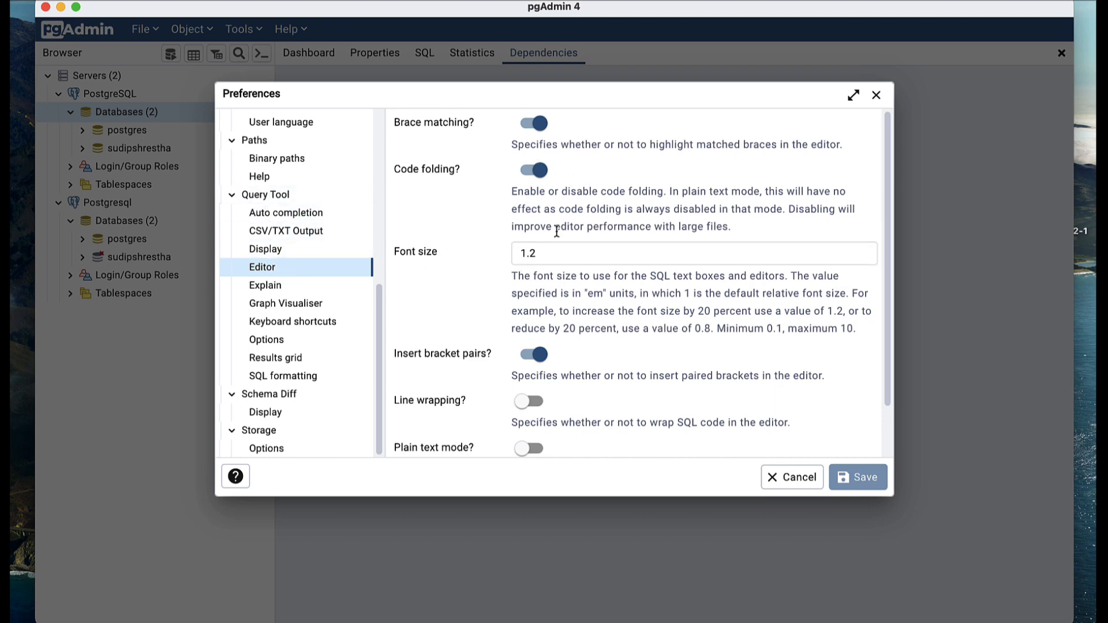
left_click(552, 252)
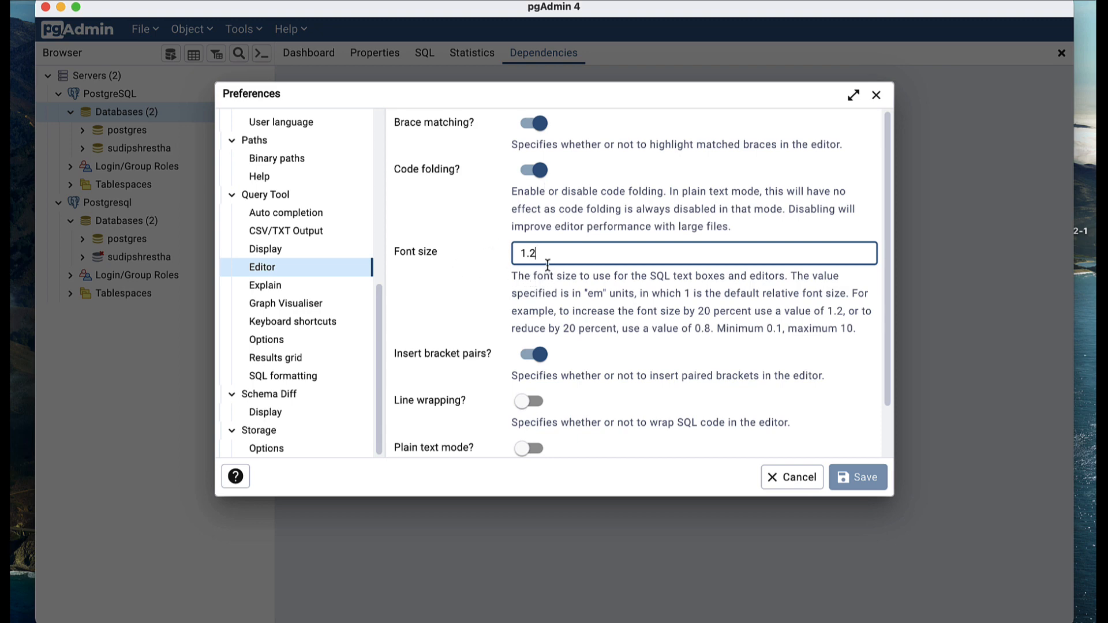
left_click_drag(559, 252, 487, 252)
type("4")
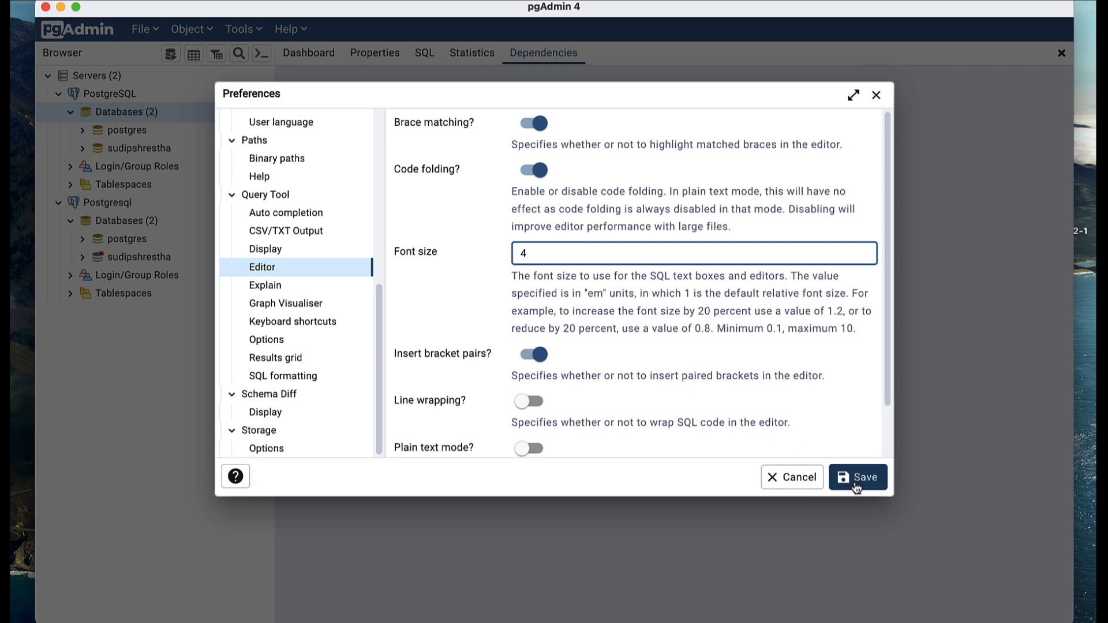
scroll(709, 398, "down", 2)
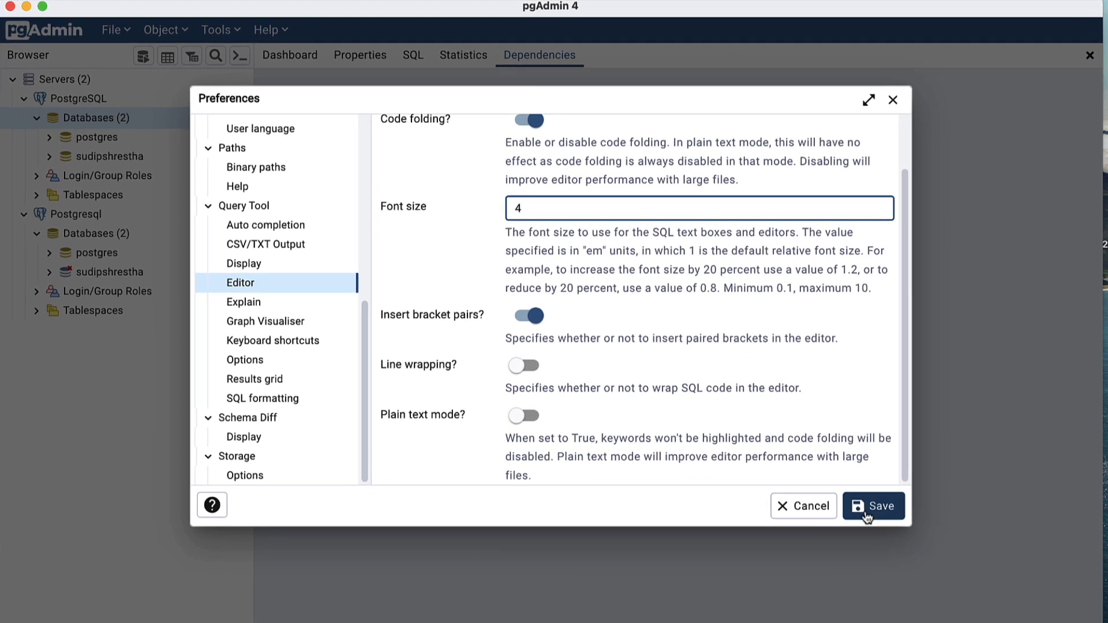
left_click(866, 510)
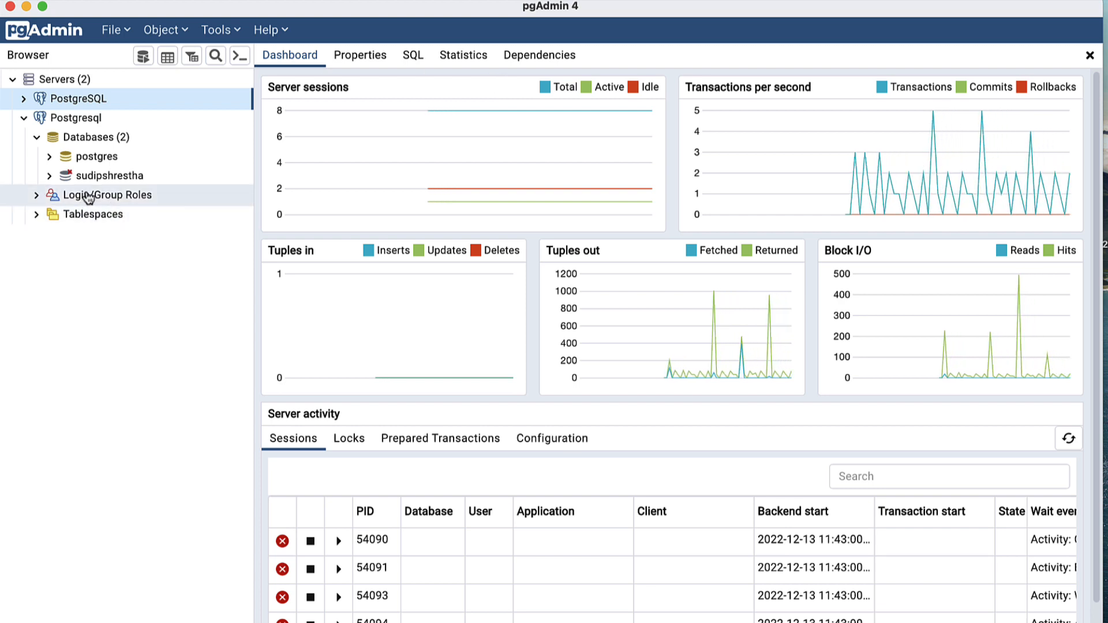
Compare the tools available for the Databases group and for the postgres database under the Postgresql server.
left_click(96, 137)
left_click(220, 29)
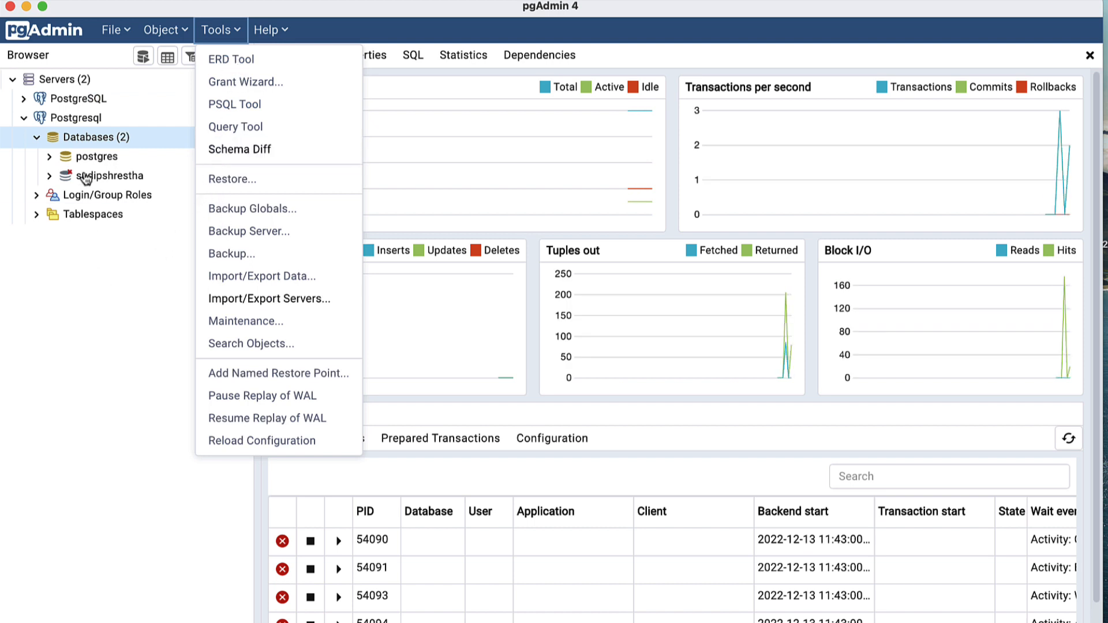
left_click(96, 163)
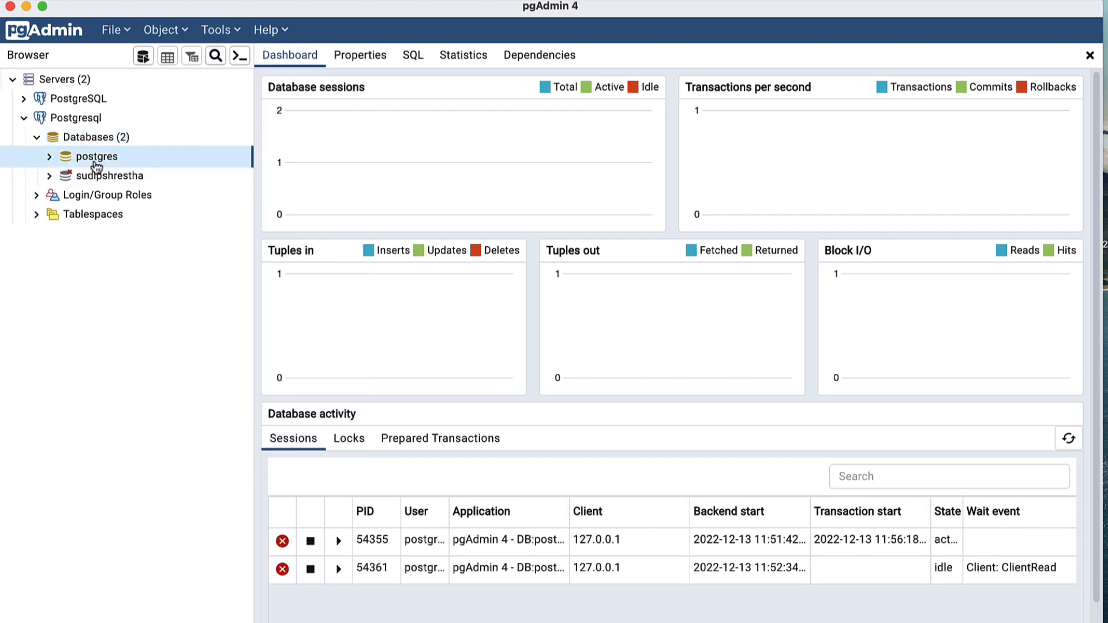
left_click(220, 29)
left_click(72, 306)
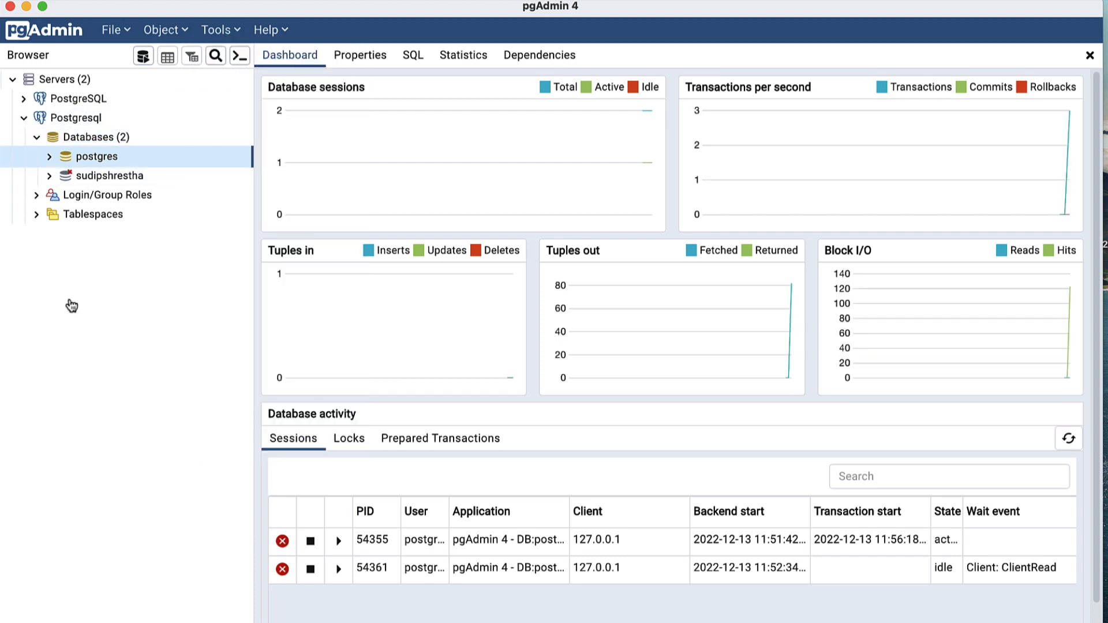
Examine the object categories in the public schema of the Postgresql server's postgres database, and collapse that database.
left_click(50, 157)
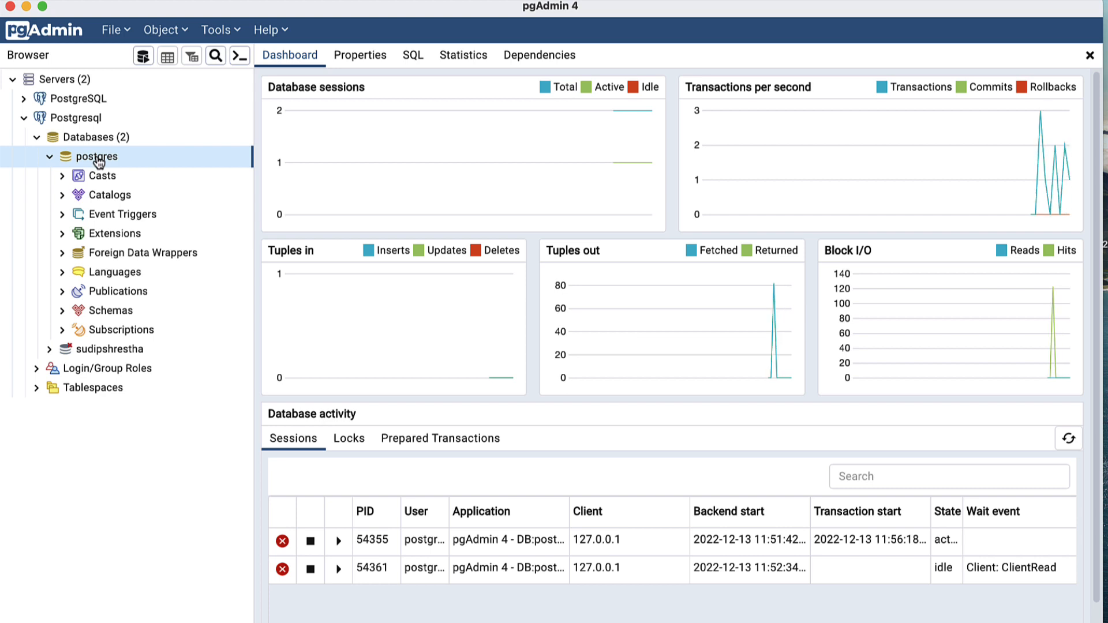
left_click(61, 314)
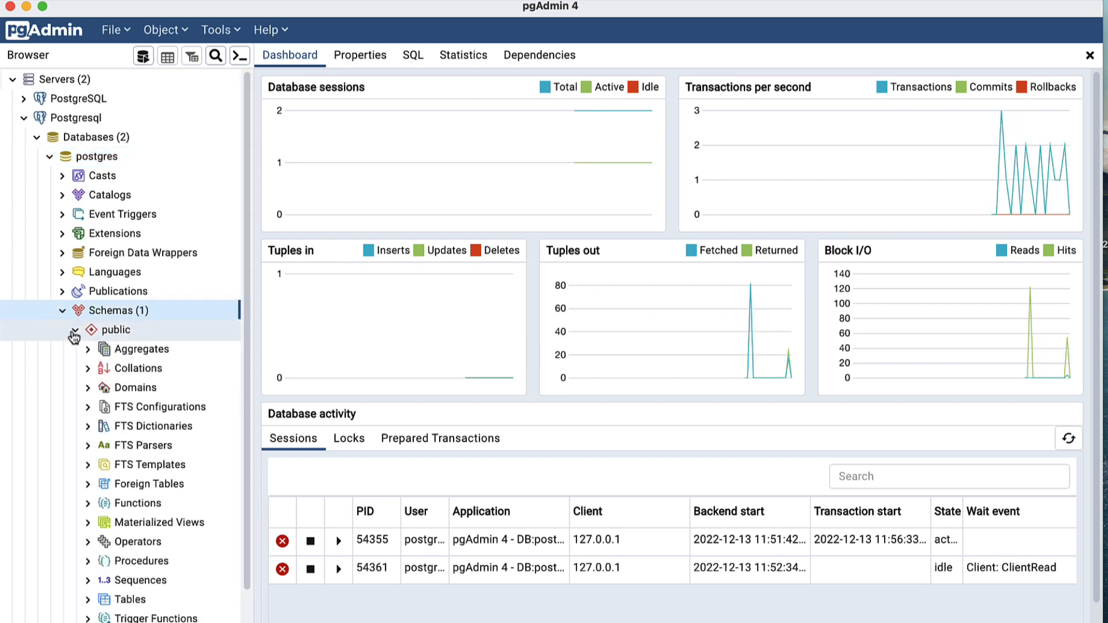
scroll(141, 525, "down", 3)
scroll(141, 525, "up", 3)
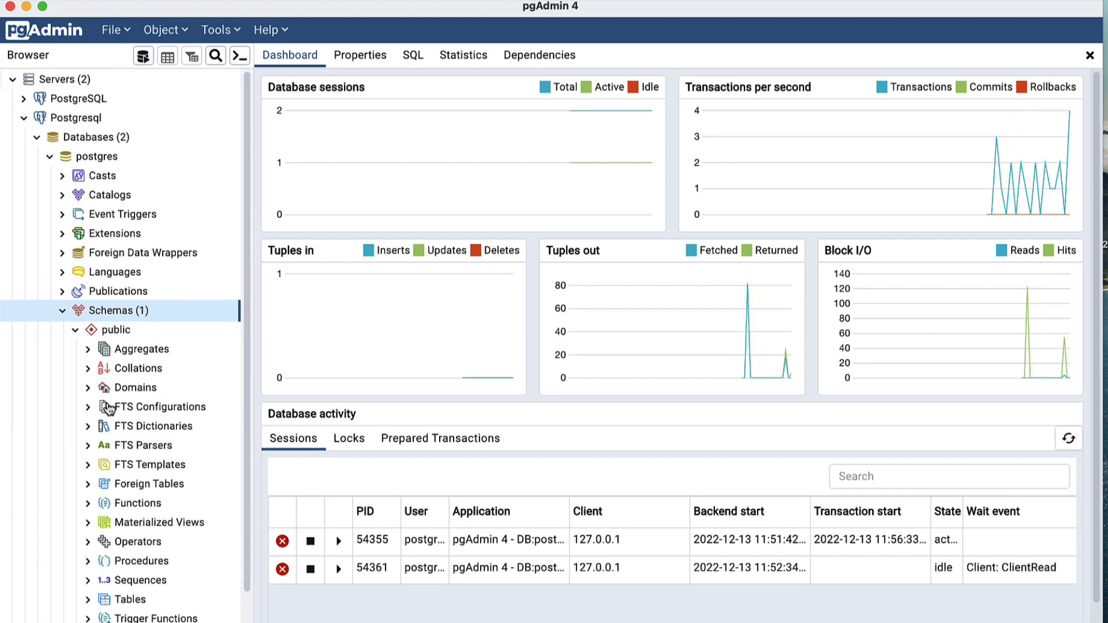
left_click(44, 138)
left_click(37, 138)
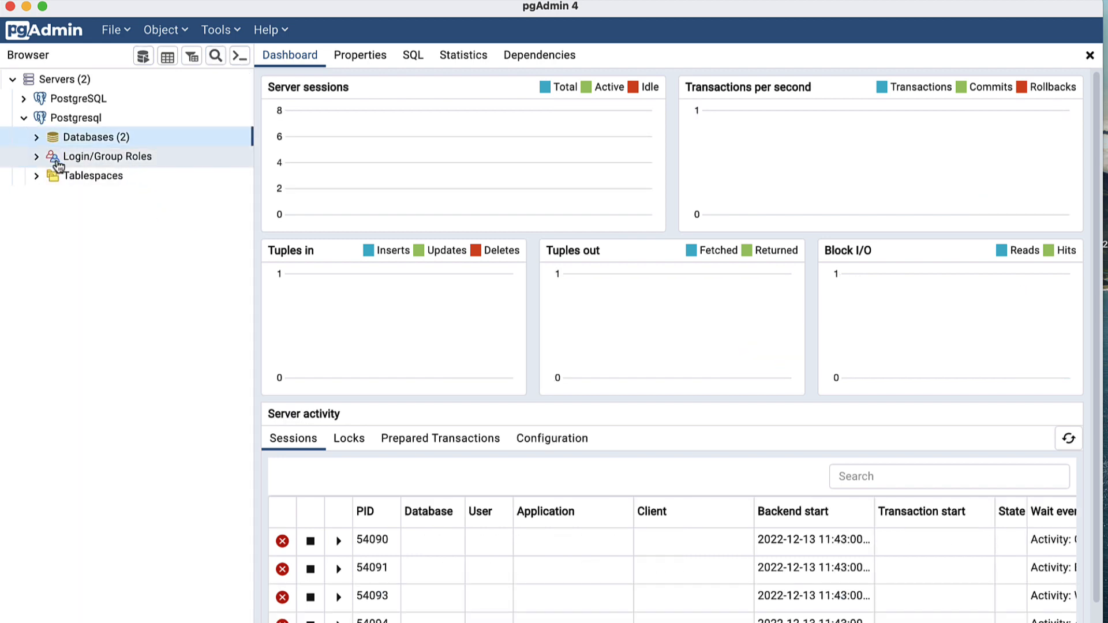
left_click(36, 138)
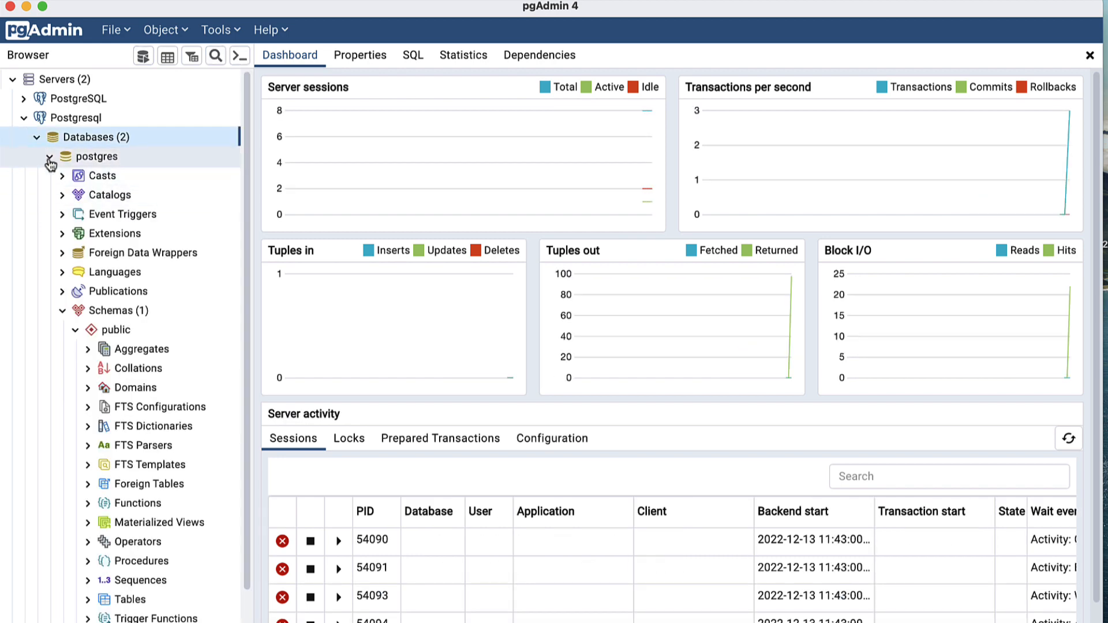
left_click(49, 156)
Connect to the database named after the account owner and examine its public schema's Tables group, leaving the database collapsed.
left_click(86, 177)
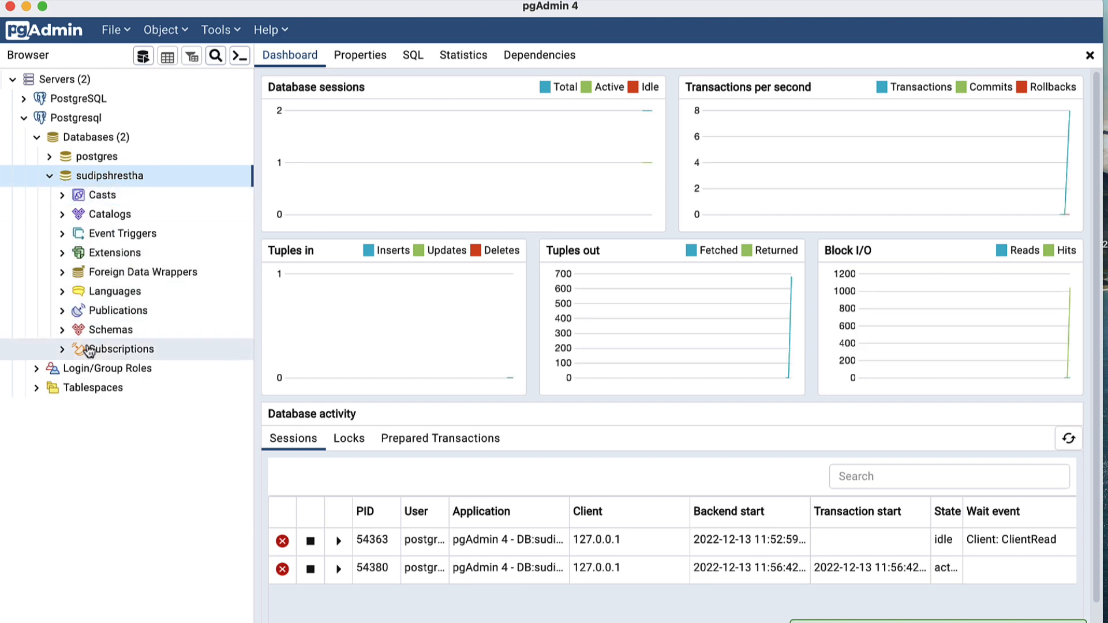
left_click(62, 330)
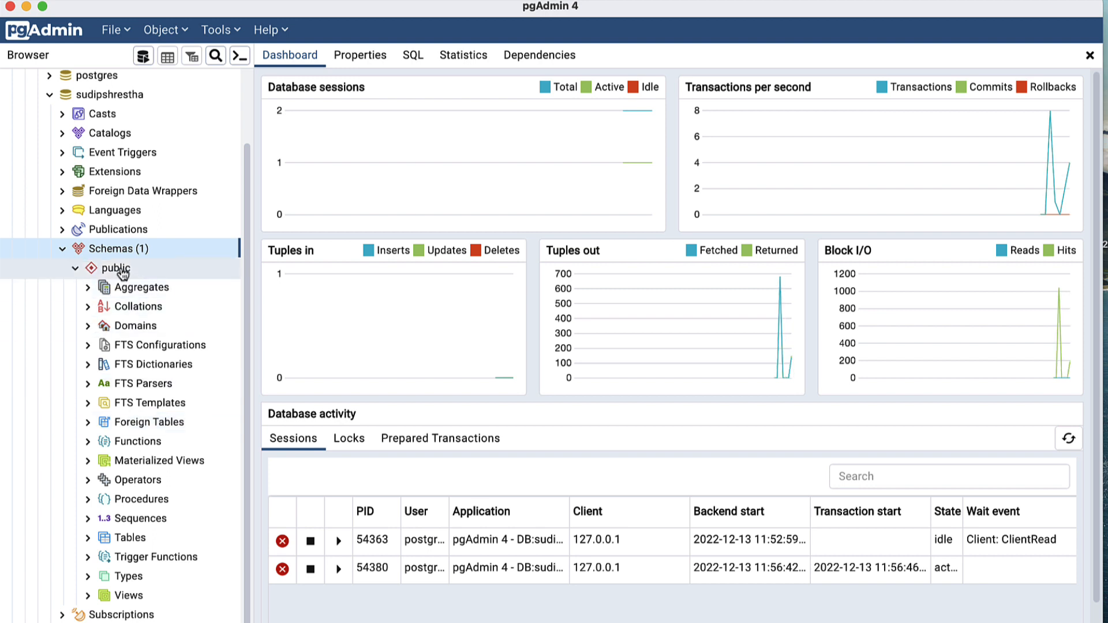
left_click(120, 539)
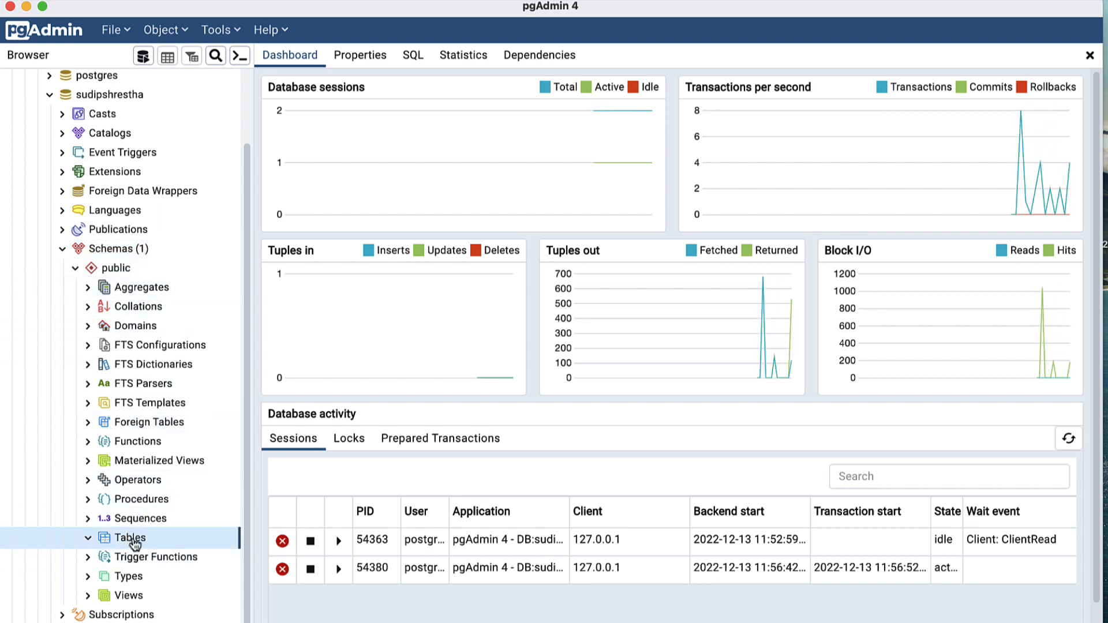
scroll(112, 265, "up", 3)
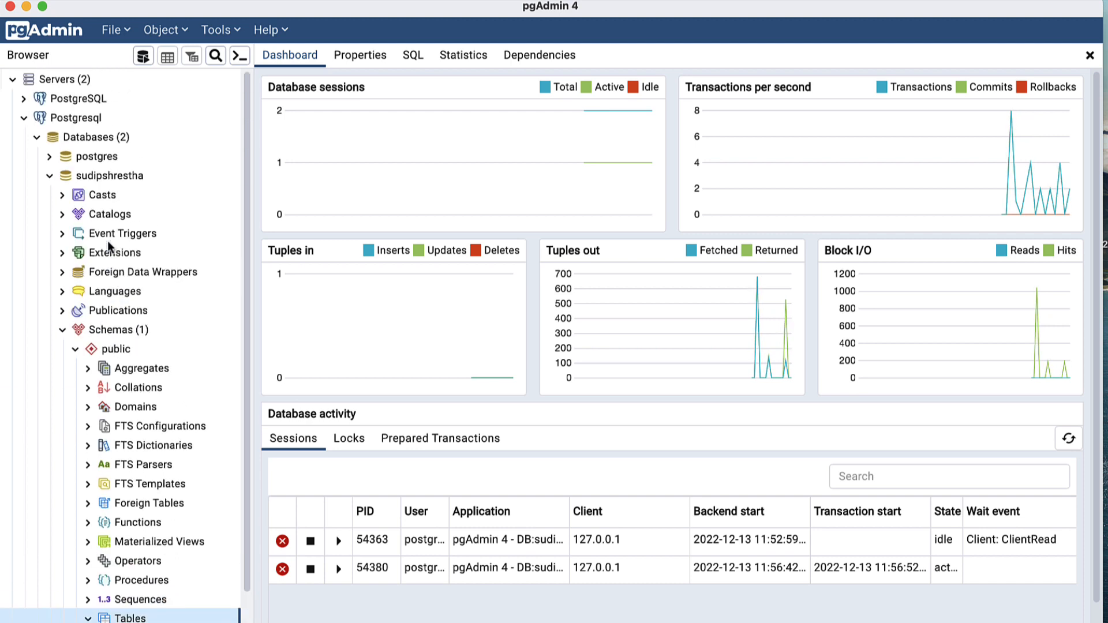
left_click(49, 175)
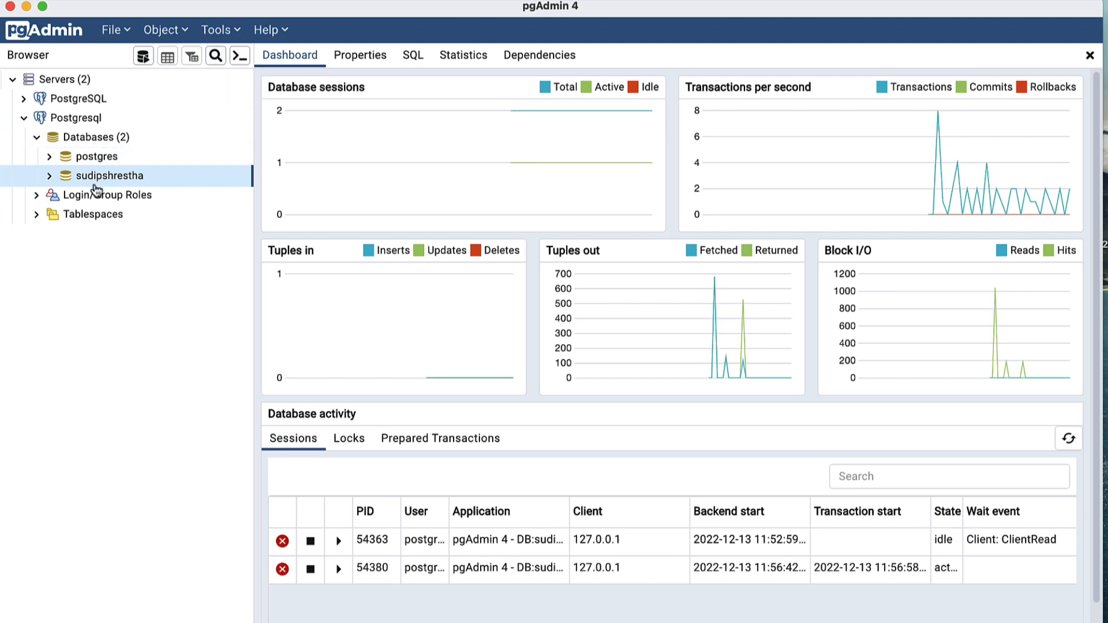
Open the Query Tool for the selected database and write the query SELECT * FROM TABLENAME;.
left_click(241, 32)
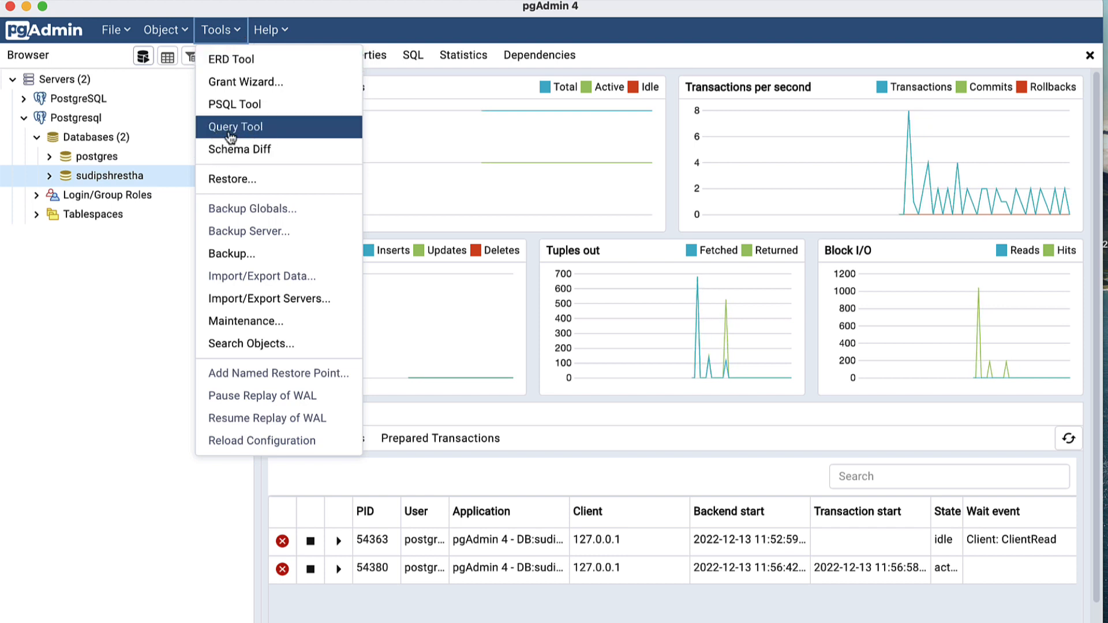
left_click(249, 128)
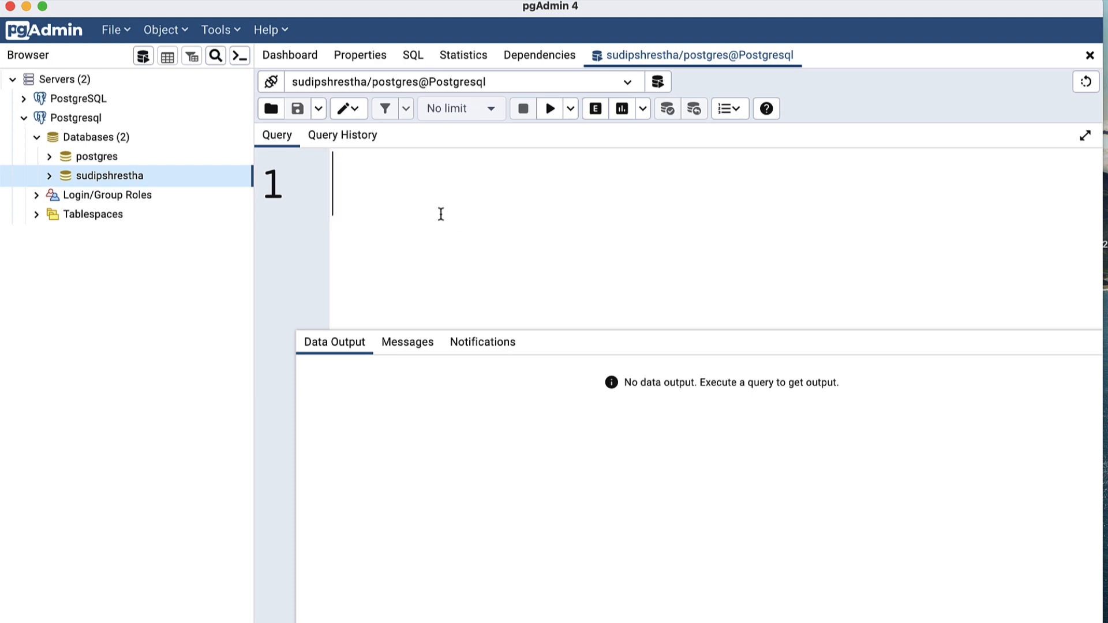
type("SELEC")
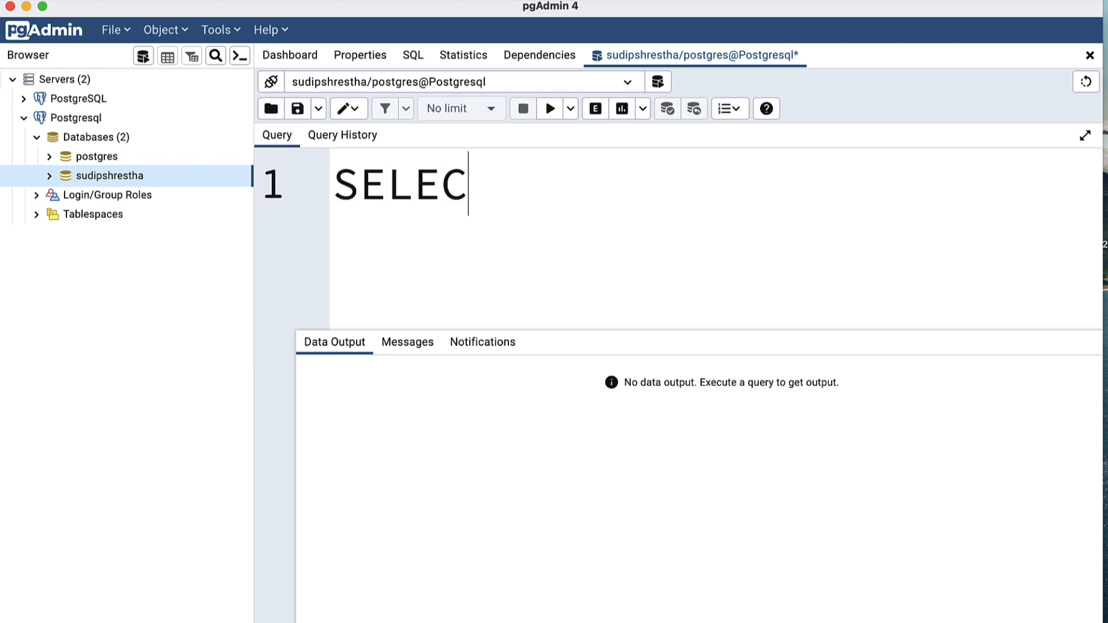
type("T * ")
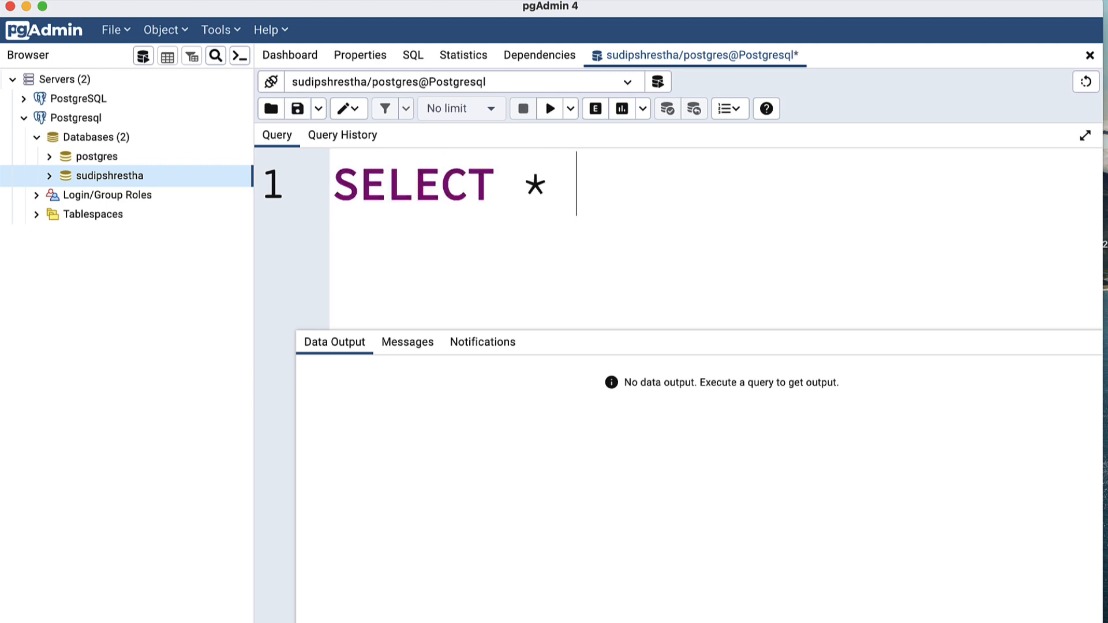
type("FROM TABLENAME")
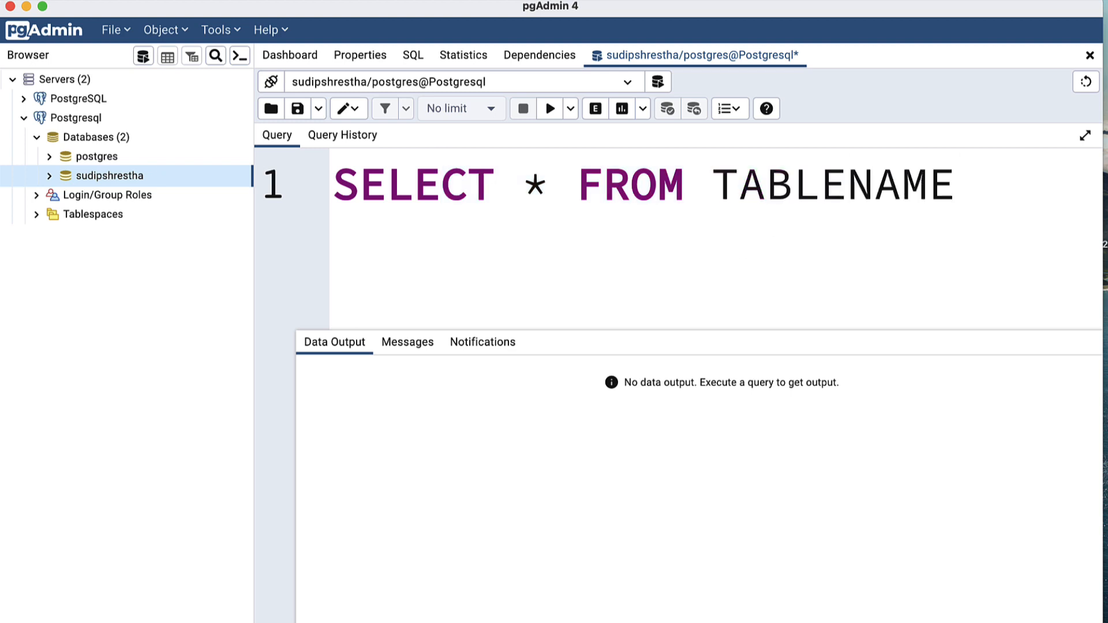
type(";")
double_click(969, 188)
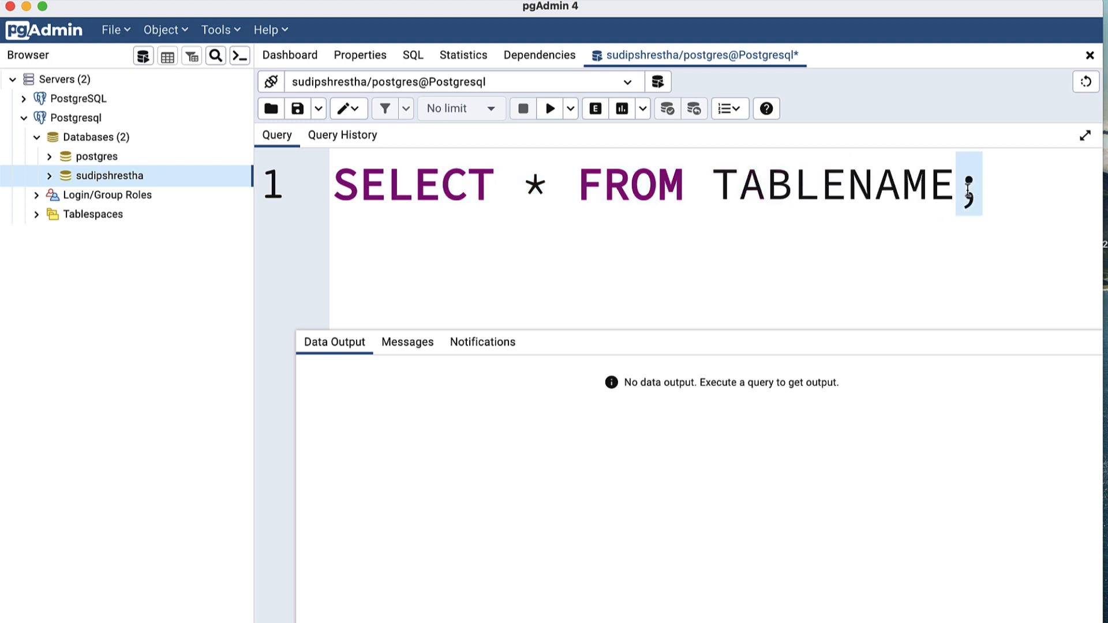
left_click(997, 197)
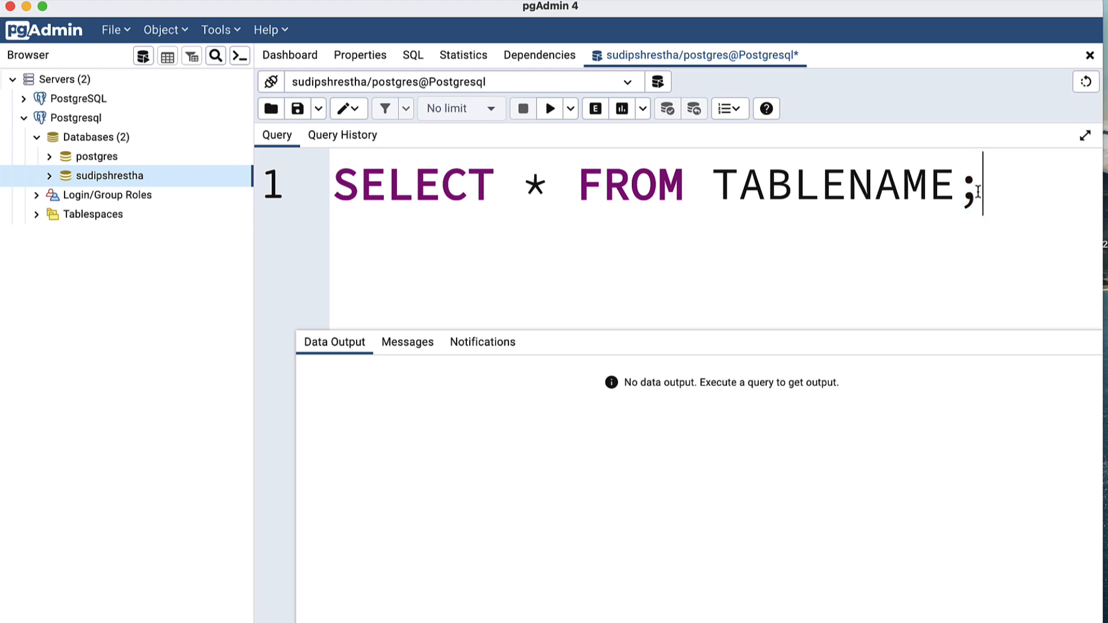
left_click_drag(978, 192, 334, 199)
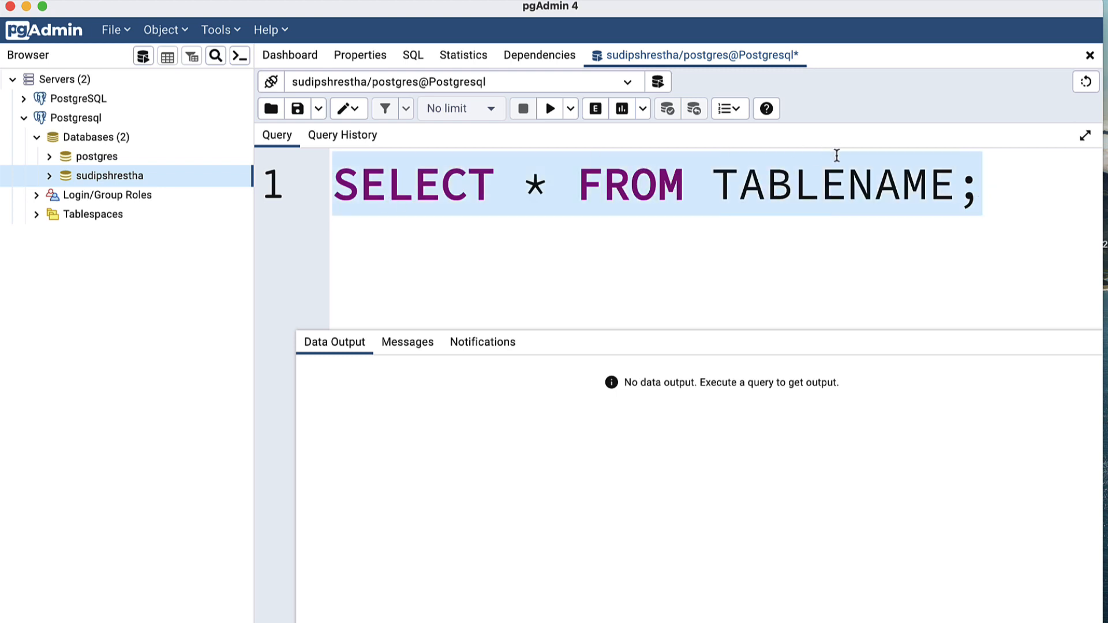
left_click(775, 233)
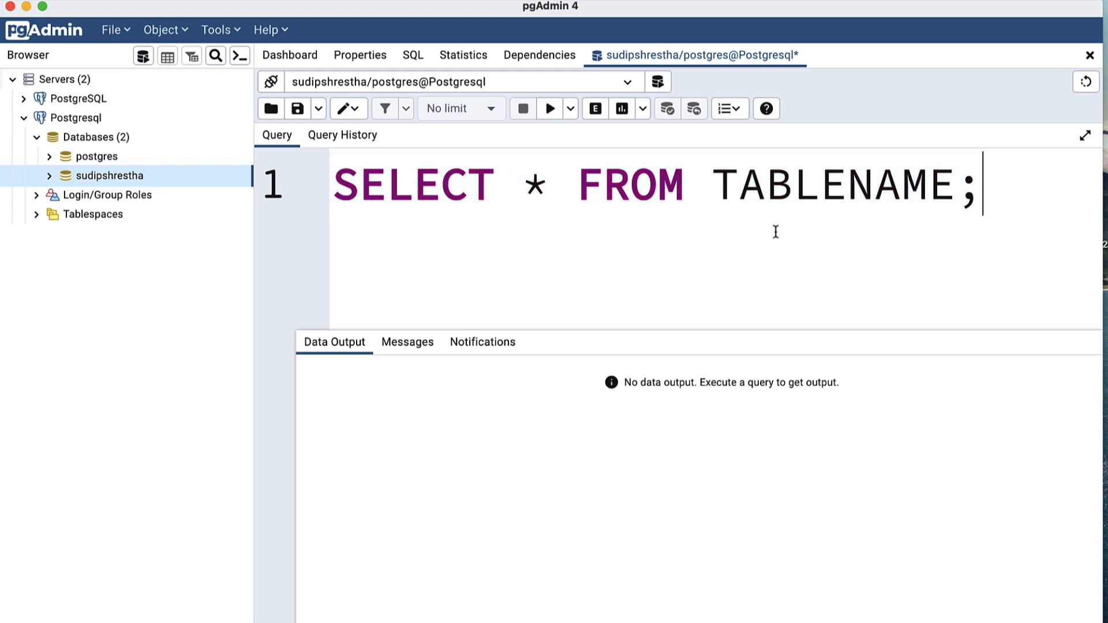
left_click(549, 199)
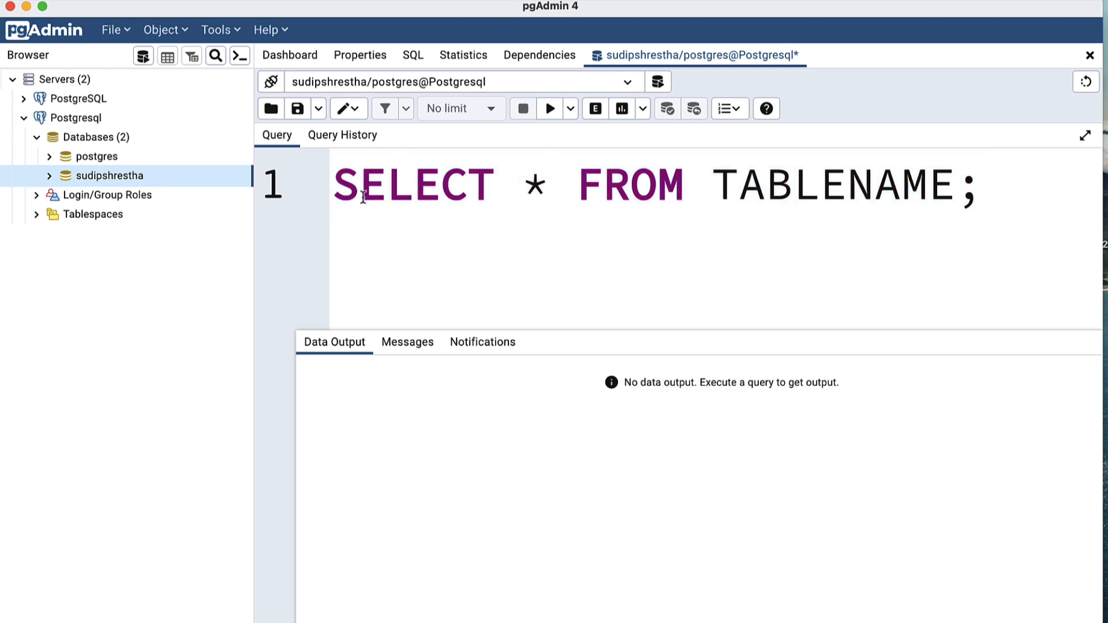